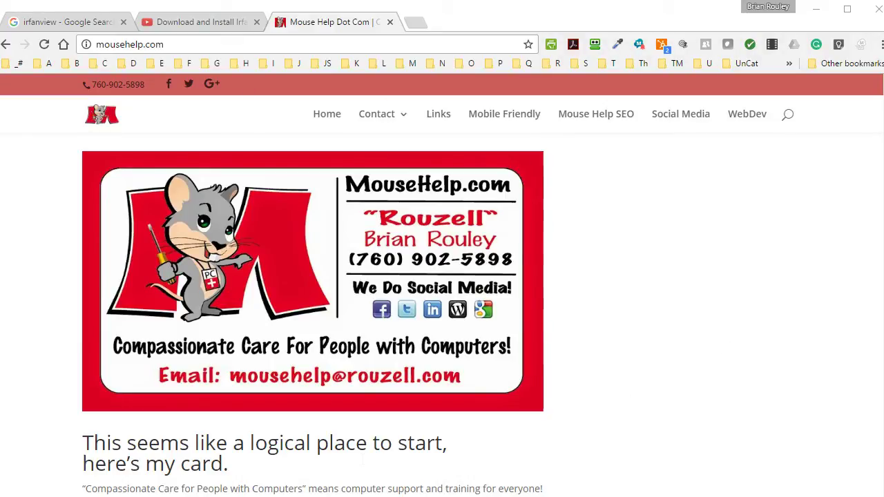
- Highlight and clear part of the MouseHelp tagline, then go to the Contact page
{"action": "left_click_drag", "start_coordinate": [82, 488], "coordinate": [522, 489]}
{"action": "left_click", "coordinate": [576, 479]}
{"action": "left_click", "coordinate": [391, 119]}
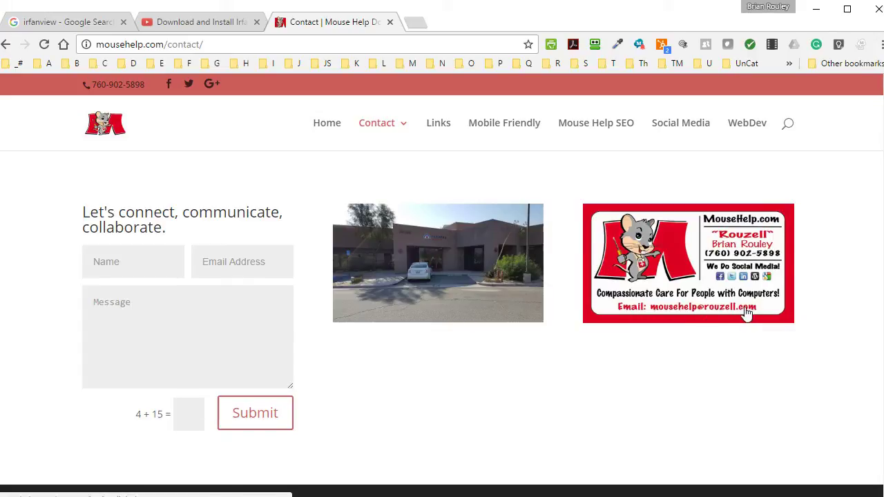
- Minimize Chrome and highlight the notes' title, then 'IrfanView' and 'FREE!' in the first line
{"action": "left_click", "coordinate": [809, 13]}
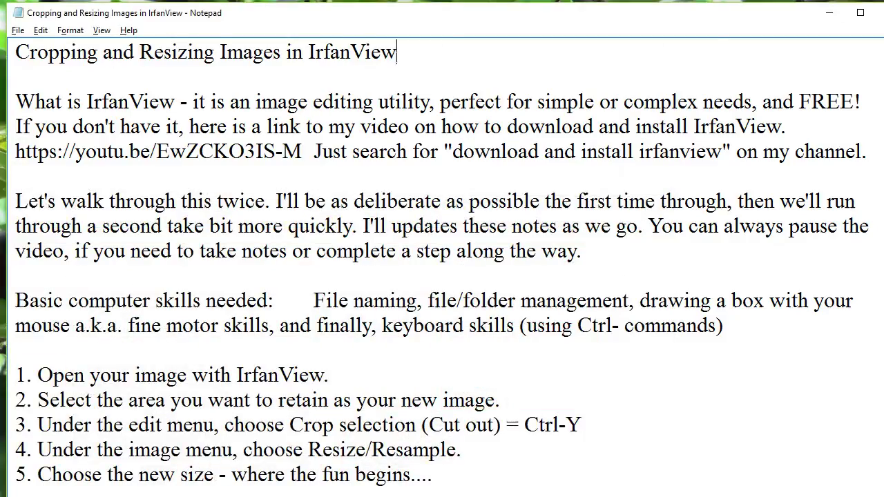
{"action": "left_click_drag", "start_coordinate": [398, 52], "coordinate": [16, 54]}
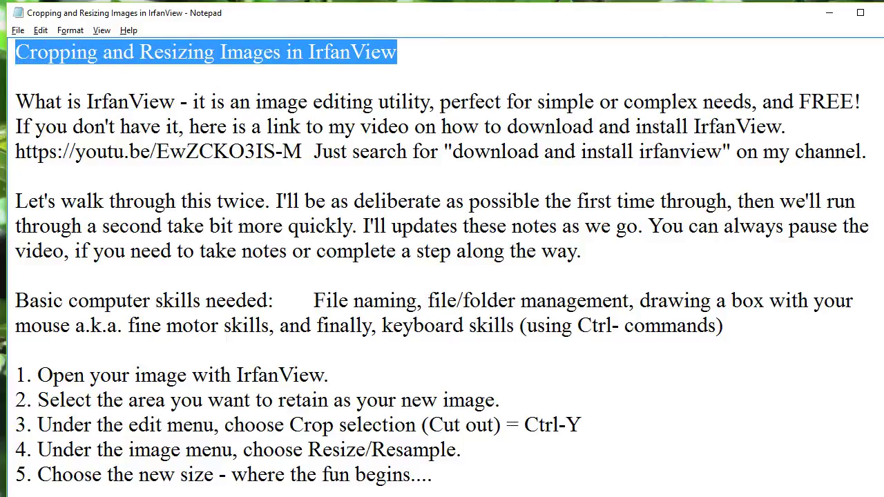
{"action": "left_click", "coordinate": [397, 52]}
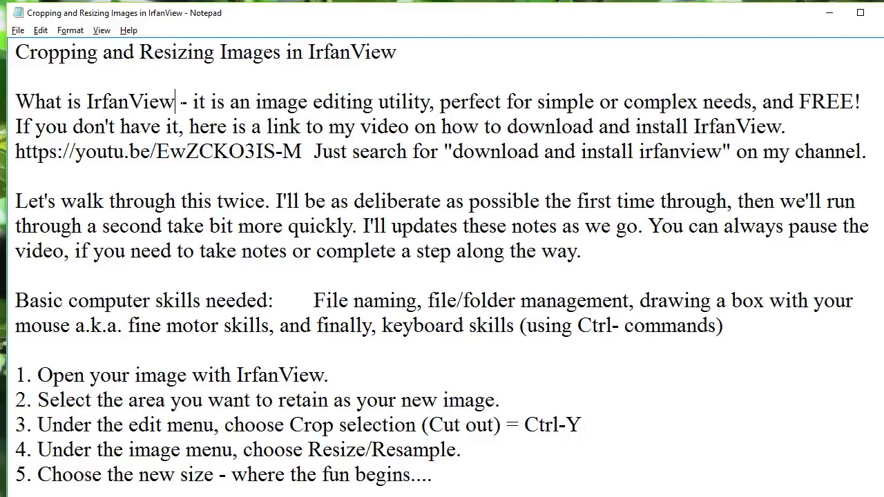
{"action": "left_click_drag", "start_coordinate": [176, 101], "coordinate": [89, 103]}
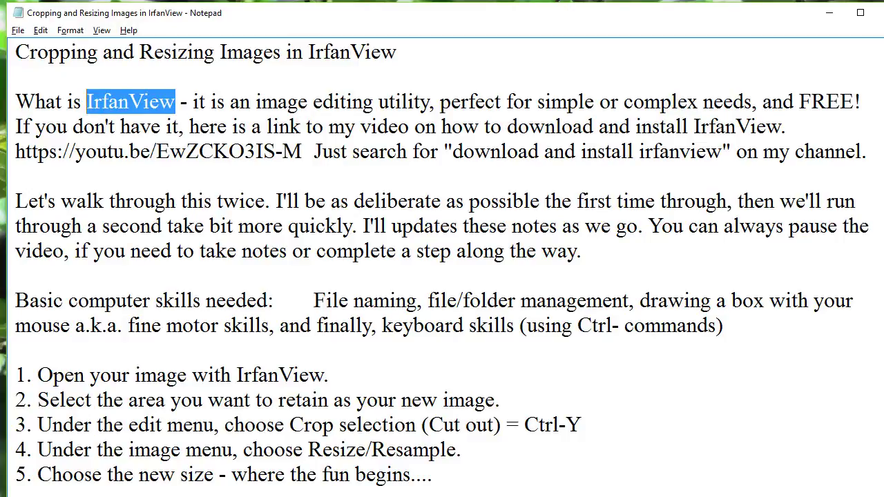
{"action": "double_click", "coordinate": [829, 102]}
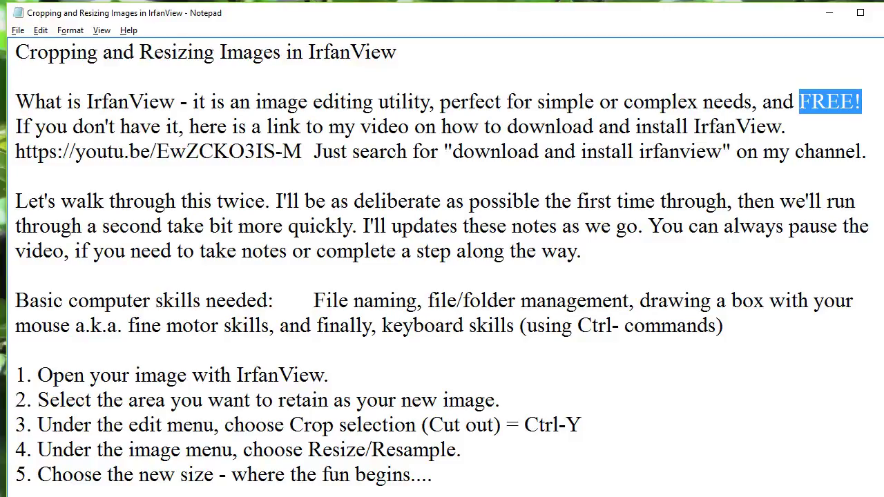
- Highlight the channel-search sentence and install-video link, then place the cursor at step 3's end
{"action": "left_click_drag", "start_coordinate": [313, 151], "coordinate": [862, 151]}
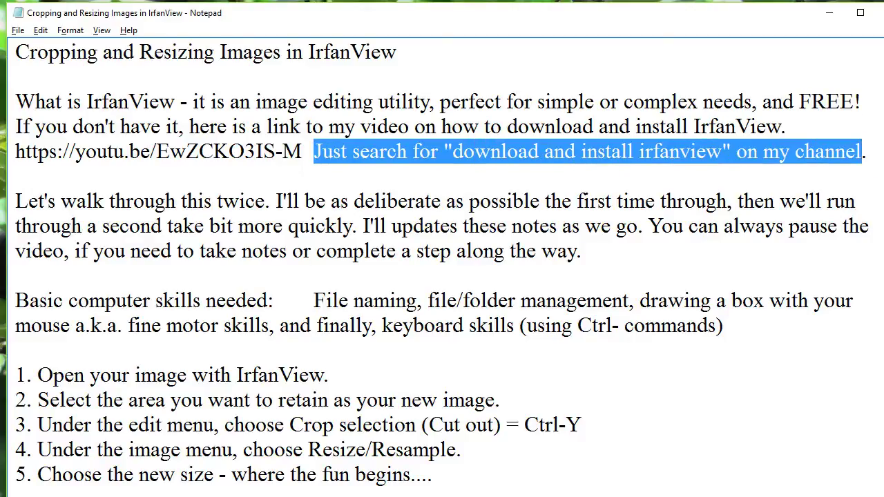
{"action": "left_click_drag", "start_coordinate": [303, 151], "coordinate": [20, 156]}
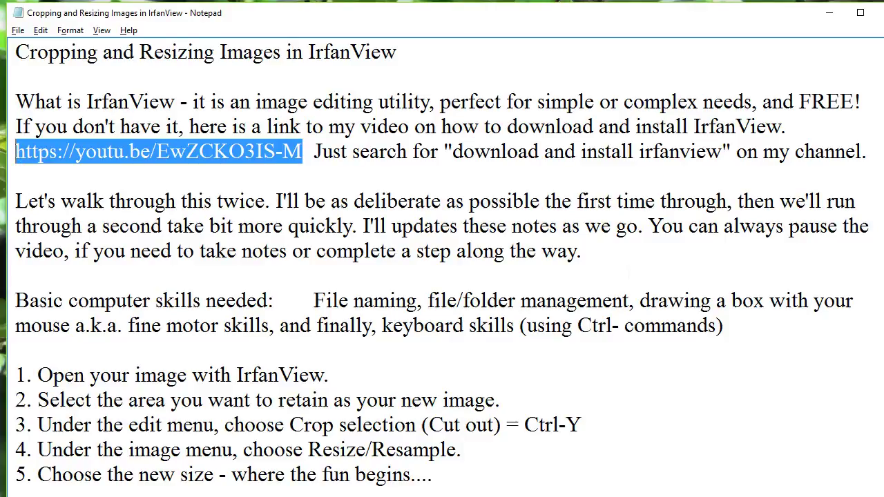
{"action": "left_click", "coordinate": [621, 254]}
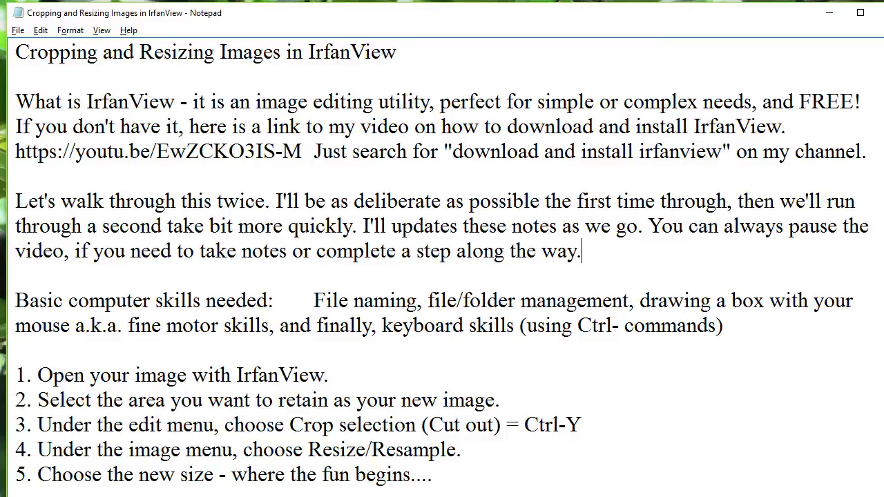
{"action": "left_click", "coordinate": [582, 425]}
- Append 'Ctrl-R' to the end of step 4's Resize/Resample line in the notes
{"action": "left_click_drag", "start_coordinate": [391, 325], "coordinate": [517, 325]}
{"action": "left_click", "coordinate": [511, 351]}
{"action": "left_click", "coordinate": [461, 450]}
{"action": "type", "text": "Ctrl-R"}
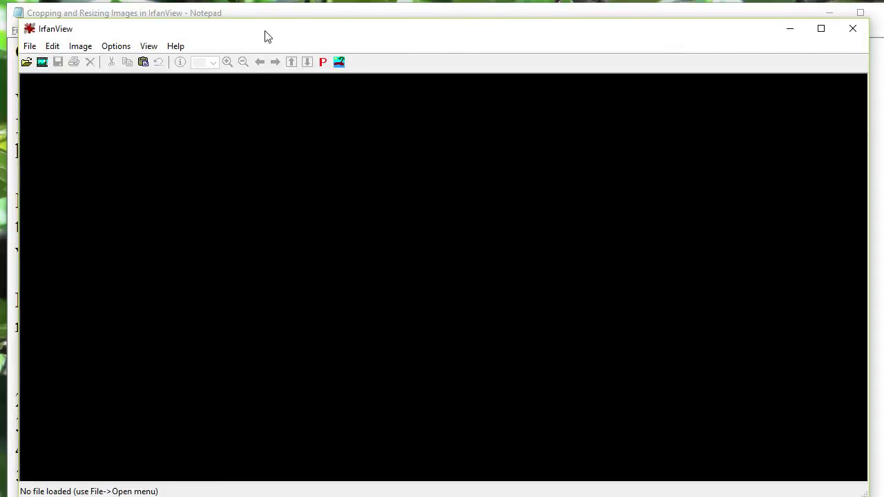
- Move IrfanView to the top-left and load the 740 x 499 Capture.PNG from Public
{"action": "mouse_move", "coordinate": [268, 36]}
{"action": "left_mouse_down"}
{"action": "mouse_move", "coordinate": [278, 35]}
{"action": "mouse_move", "coordinate": [266, 25]}
{"action": "left_mouse_up"}
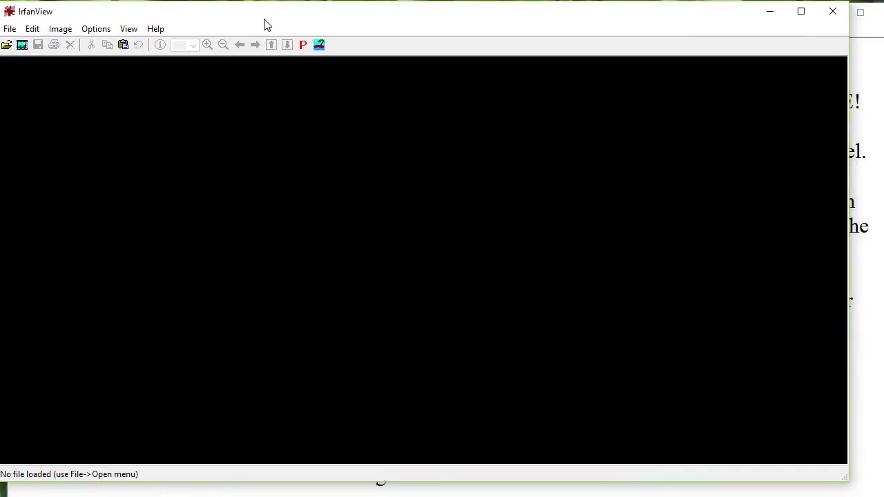
{"action": "left_click", "coordinate": [5, 45]}
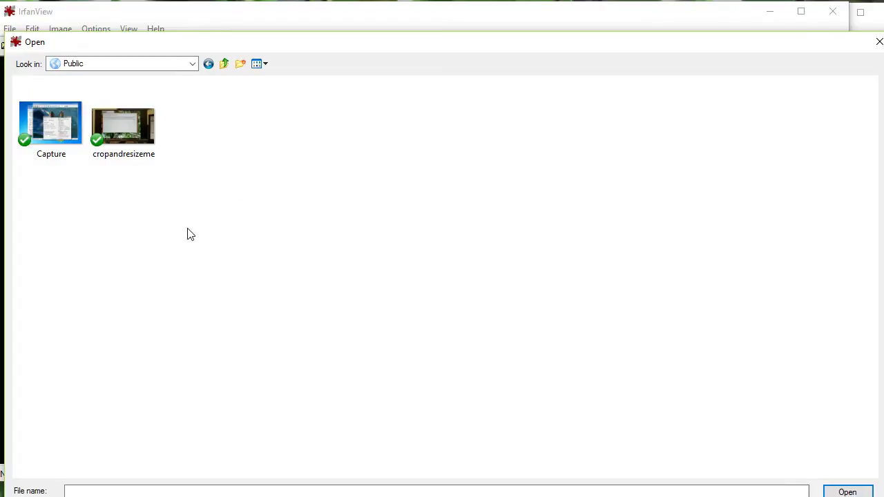
{"action": "left_click_drag", "start_coordinate": [523, 42], "coordinate": [518, 13]}
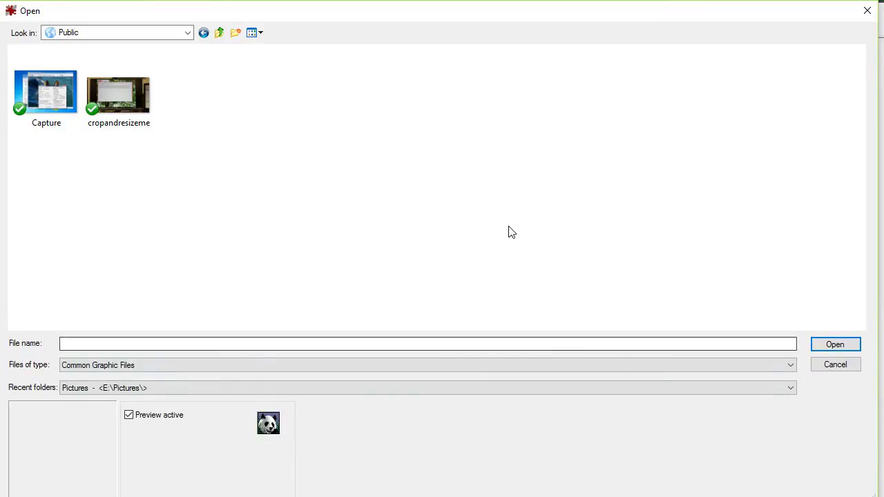
{"action": "double_click", "coordinate": [54, 85]}
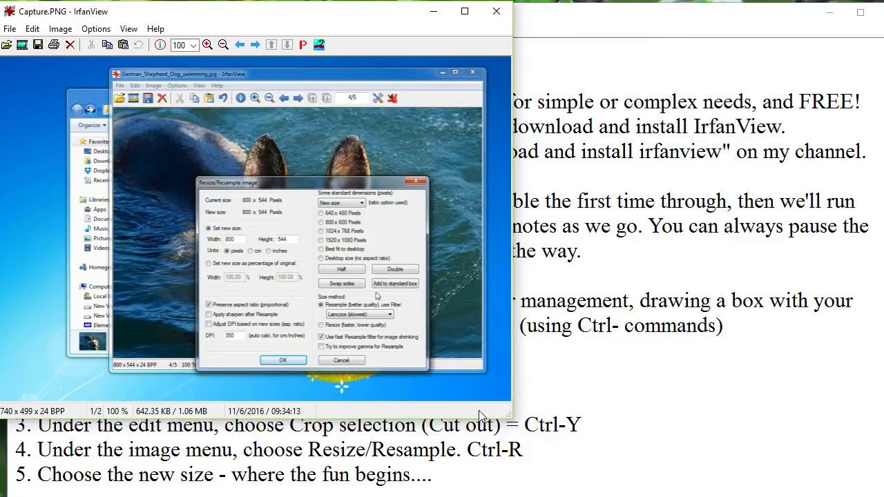
- Enlarge the IrfanView window to fit the screenshot, briefly check step 2 of the notes, and return
{"action": "left_click_drag", "start_coordinate": [512, 418], "coordinate": [848, 482]}
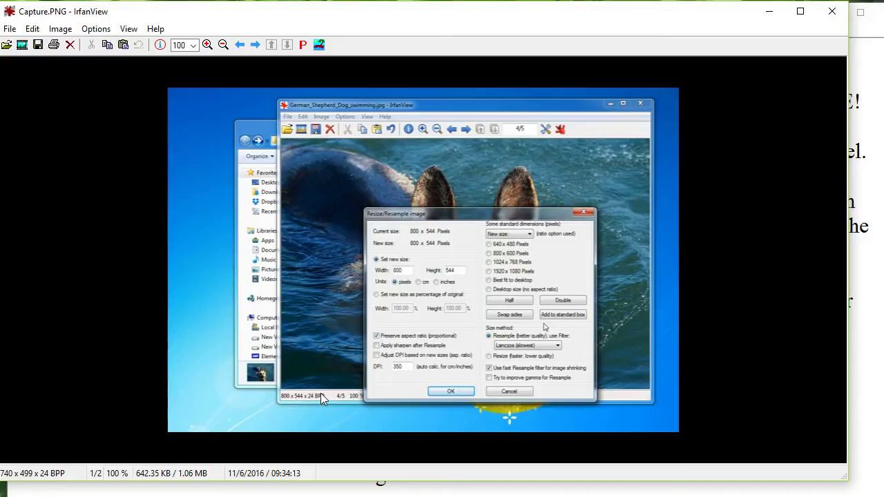
{"action": "key", "text": "alt+Tab"}
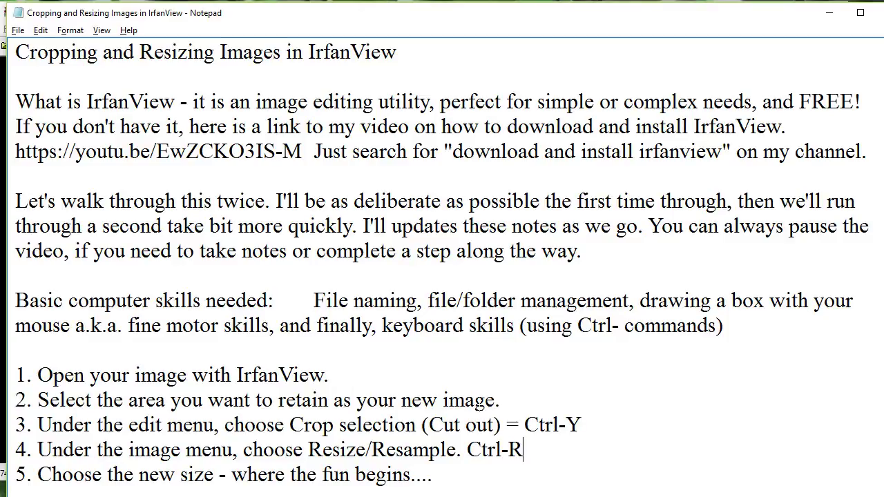
{"action": "left_click", "coordinate": [500, 400]}
{"action": "key", "text": "alt+Tab"}
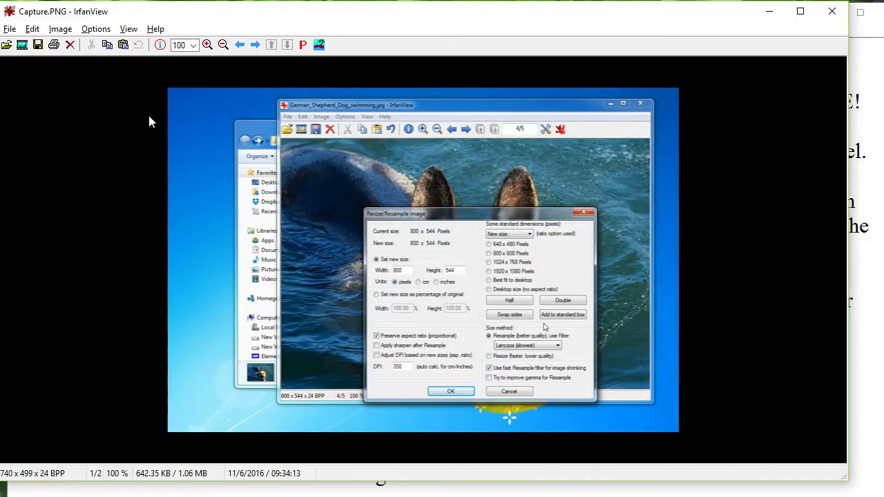
- Practise drawing and clearing several selection boxes along the image's left side
{"action": "left_click_drag", "start_coordinate": [176, 103], "coordinate": [223, 144]}
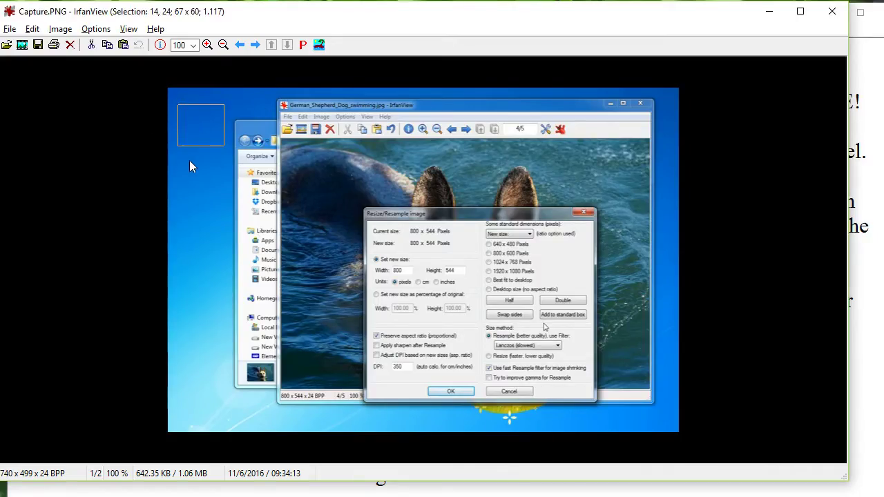
{"action": "left_click", "coordinate": [189, 160]}
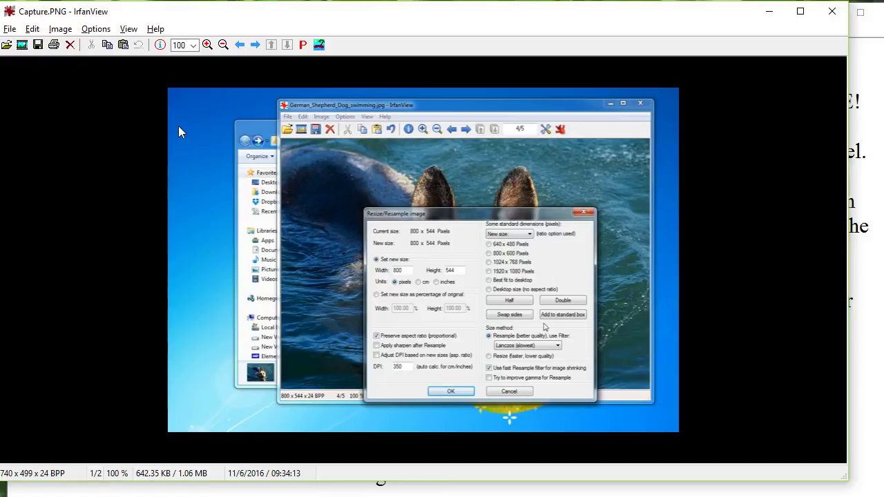
{"action": "left_click_drag", "start_coordinate": [175, 109], "coordinate": [232, 156]}
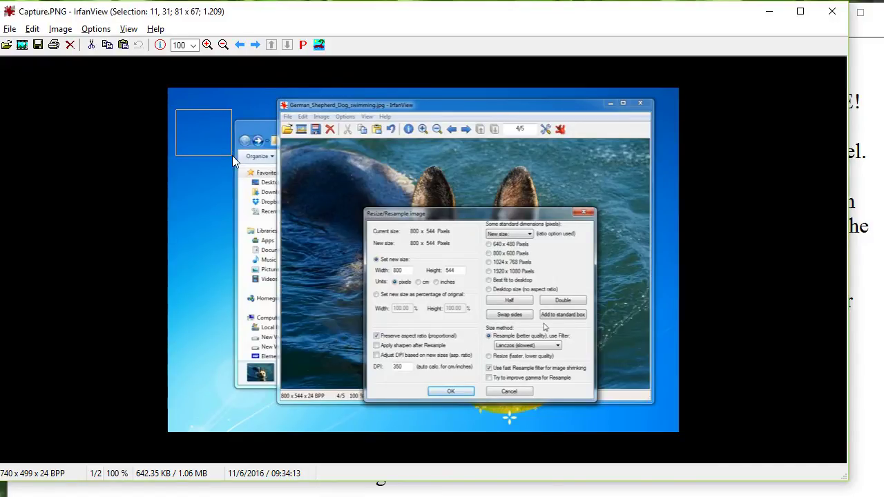
{"action": "left_click", "coordinate": [209, 183]}
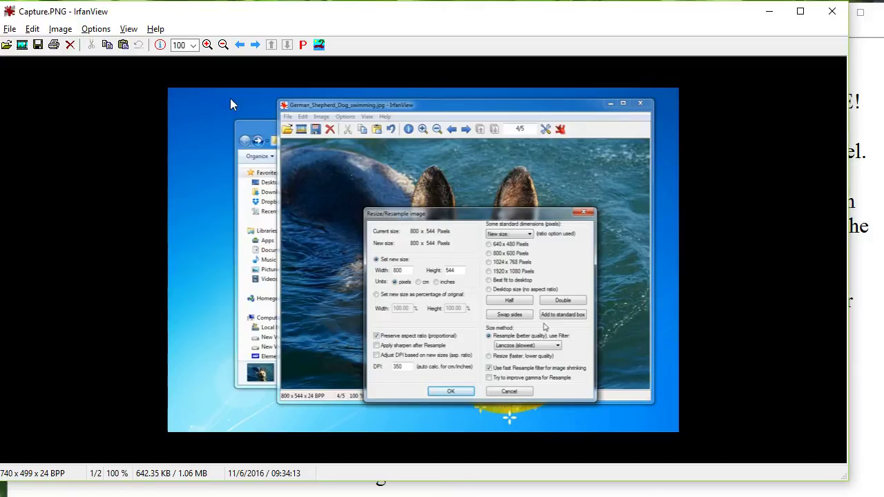
{"action": "left_click_drag", "start_coordinate": [231, 98], "coordinate": [175, 155]}
{"action": "left_click", "coordinate": [175, 188]}
{"action": "left_click_drag", "start_coordinate": [180, 400], "coordinate": [235, 343]}
{"action": "left_click_drag", "start_coordinate": [214, 268], "coordinate": [193, 217]}
{"action": "left_click_drag", "start_coordinate": [179, 125], "coordinate": [185, 131]}
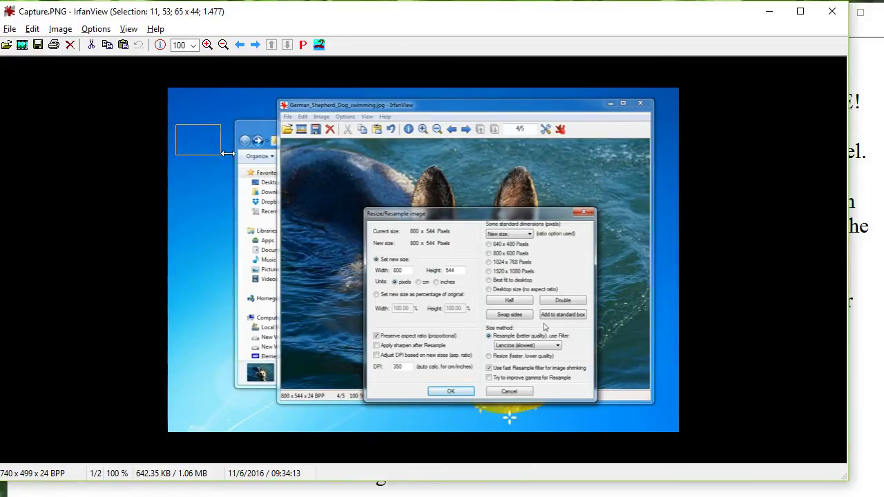
{"action": "left_click_drag", "start_coordinate": [224, 98], "coordinate": [176, 155]}
{"action": "left_click_drag", "start_coordinate": [184, 187], "coordinate": [212, 245]}
{"action": "left_click_drag", "start_coordinate": [188, 297], "coordinate": [232, 319]}
{"action": "left_click", "coordinate": [196, 225]}
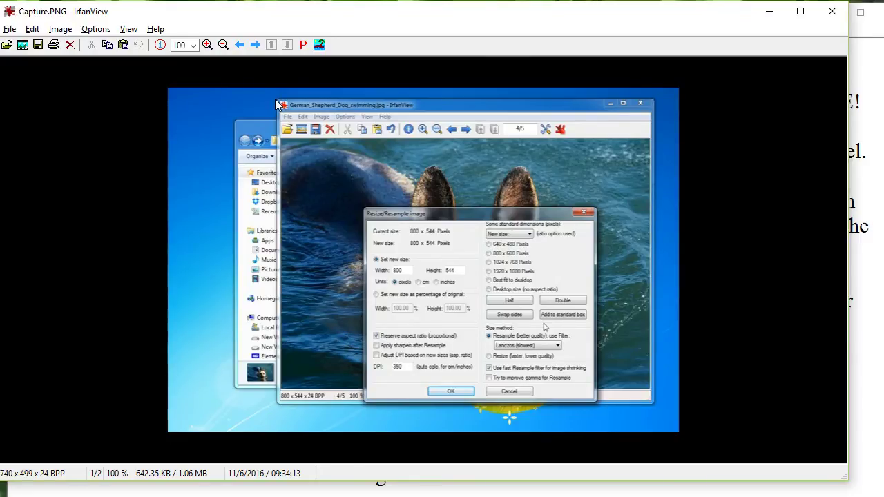
- Select the dog-photo window, corner to corner, as a 549 x 444 area
{"action": "left_click_drag", "start_coordinate": [276, 99], "coordinate": [663, 411]}
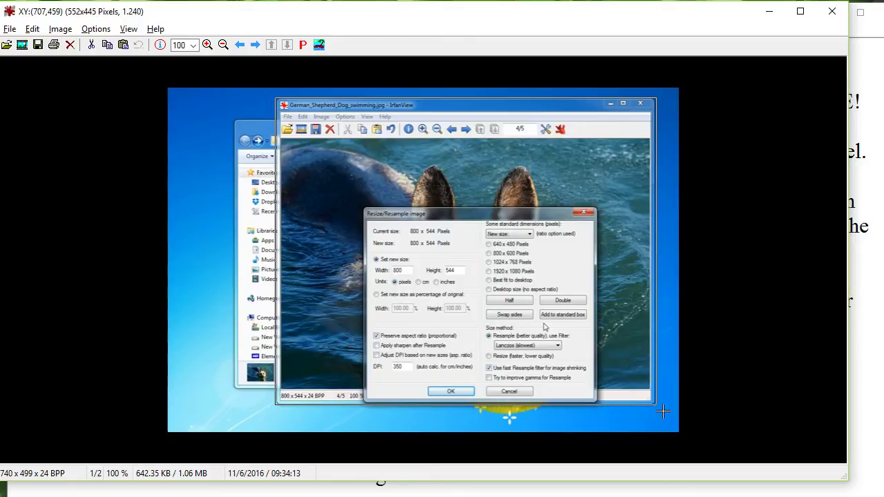
{"action": "left_click_drag", "start_coordinate": [663, 412], "coordinate": [661, 411]}
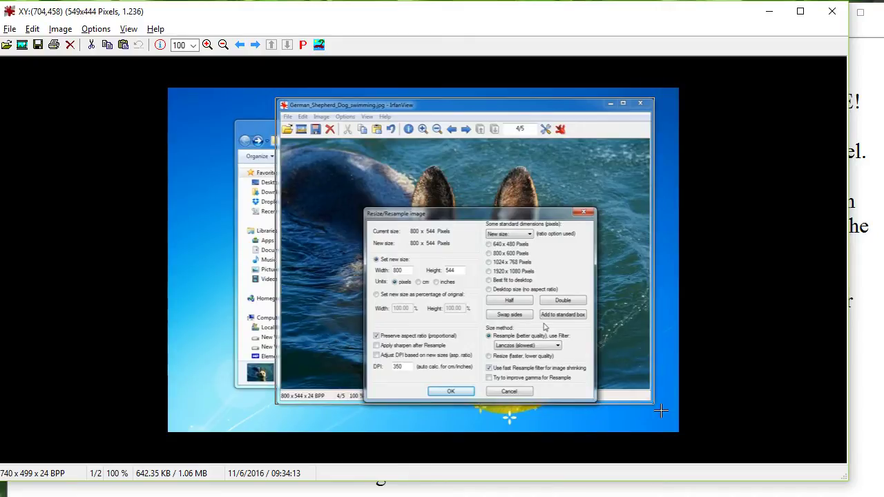
{"action": "left_click_drag", "start_coordinate": [661, 411], "coordinate": [661, 411]}
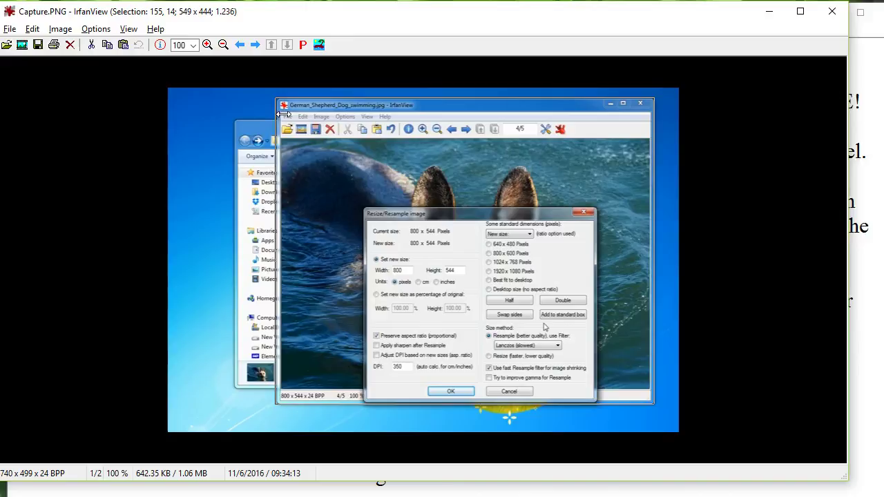
- Adjust the 549 x 444 selection and nudge it with Ctrl+arrow keys to start at 157, 15
{"action": "mouse_move", "coordinate": [283, 116]}
{"action": "left_mouse_down"}
{"action": "mouse_move", "coordinate": [233, 118]}
{"action": "mouse_move", "coordinate": [300, 119]}
{"action": "mouse_move", "coordinate": [262, 122]}
{"action": "mouse_move", "coordinate": [289, 125]}
{"action": "mouse_move", "coordinate": [283, 121]}
{"action": "left_mouse_up"}
{"action": "key", "text": "ctrl+Right"}
{"action": "key", "text": "ctrl+Right"}
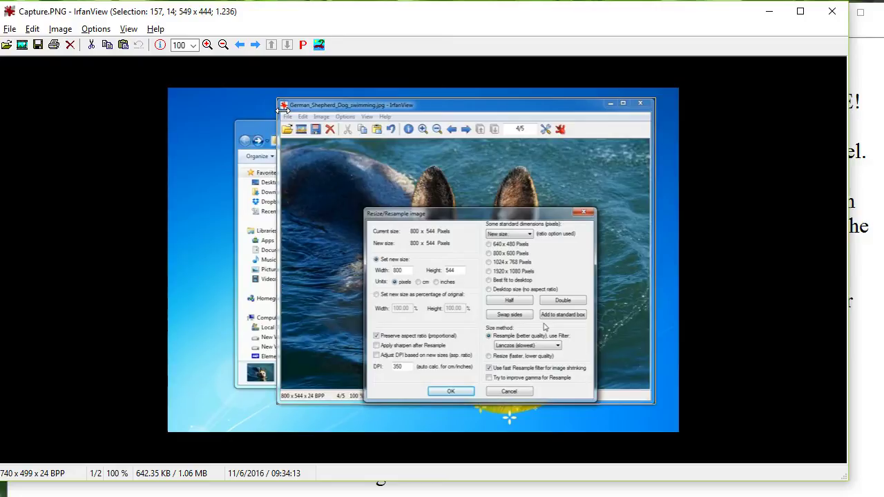
{"action": "key", "text": "ctrl+Left"}
{"action": "key", "text": "ctrl+Left"}
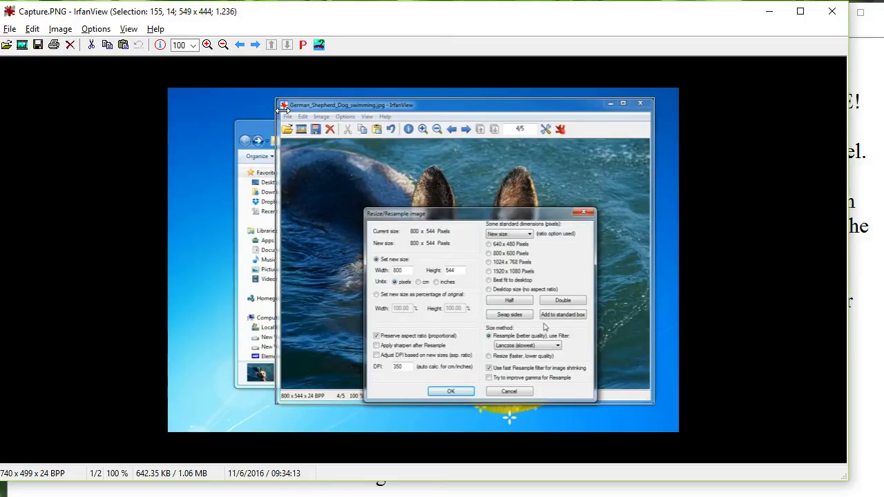
{"action": "key", "text": "ctrl+Right"}
{"action": "key", "text": "ctrl+Right"}
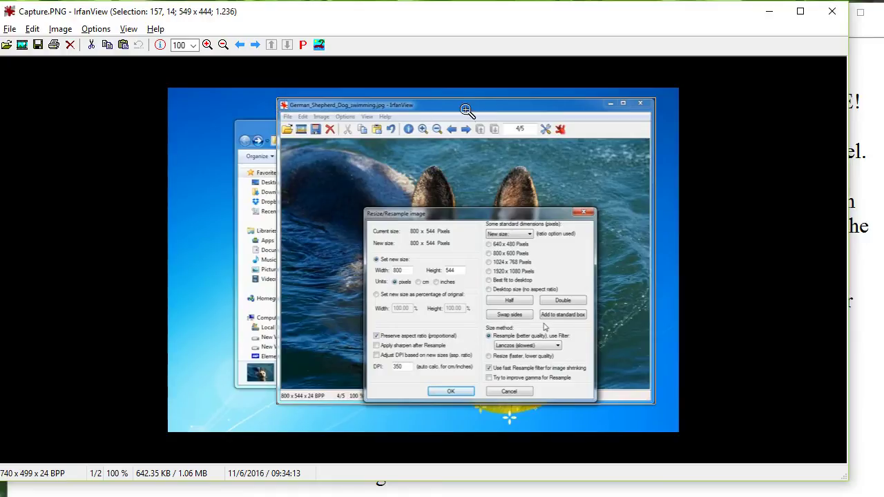
{"action": "key", "text": "ctrl+Down"}
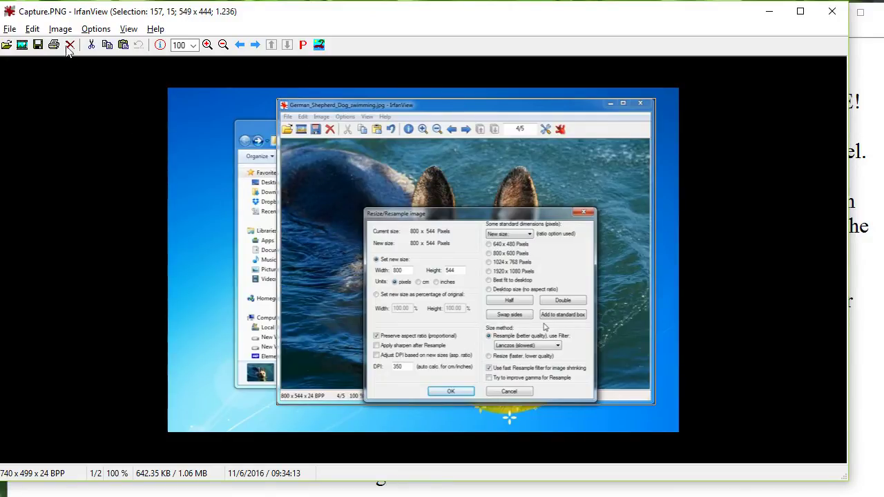
- Crop the screenshot to the 549 x 444 selection with Edit > Crop selection (Cut out)
{"action": "left_click", "coordinate": [30, 33]}
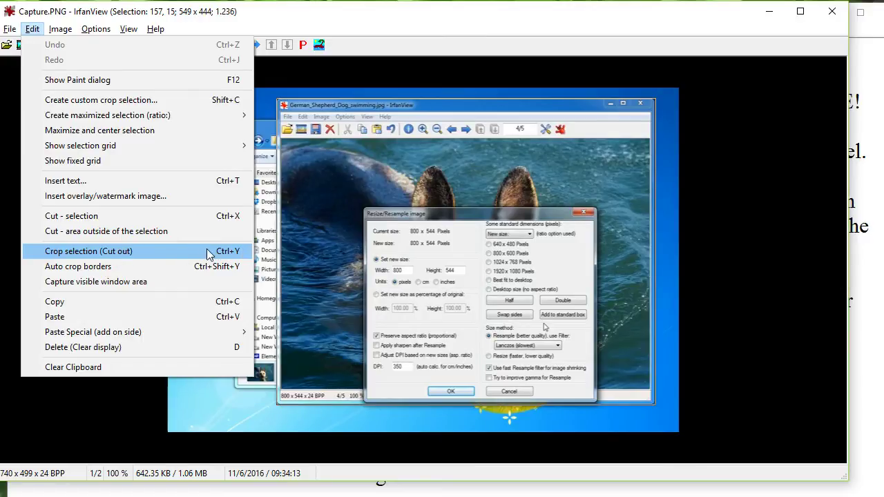
{"action": "left_click", "coordinate": [164, 251]}
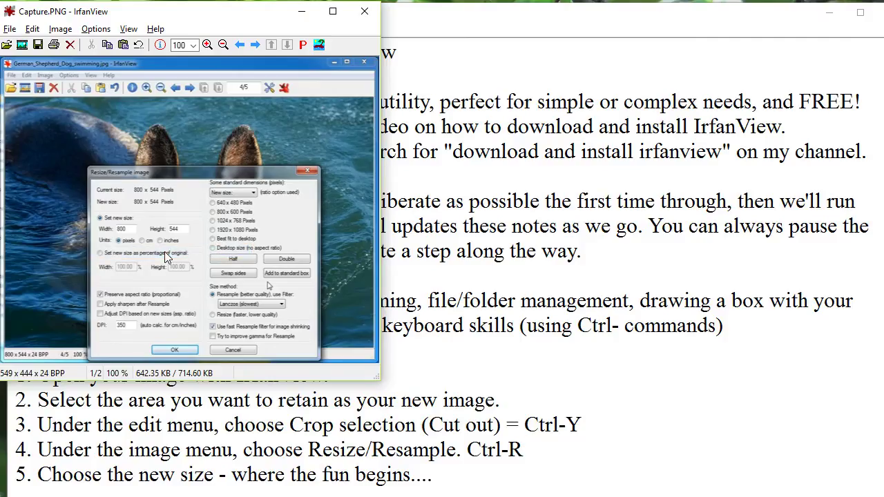
- Select the image, pull the right edge in, and crop to 547 x 444 with Ctrl+Y
{"action": "left_click_drag", "start_coordinate": [379, 379], "coordinate": [750, 442]}
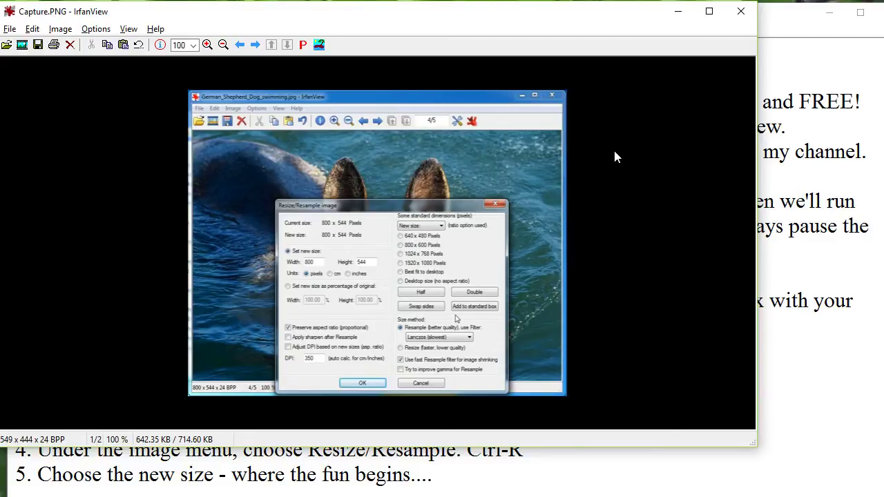
{"action": "left_click_drag", "start_coordinate": [176, 86], "coordinate": [592, 435]}
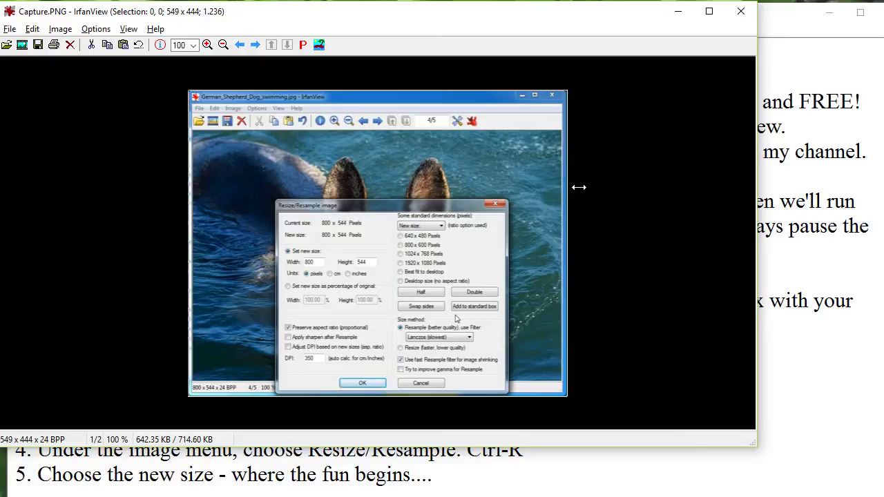
{"action": "left_click_drag", "start_coordinate": [576, 189], "coordinate": [573, 196]}
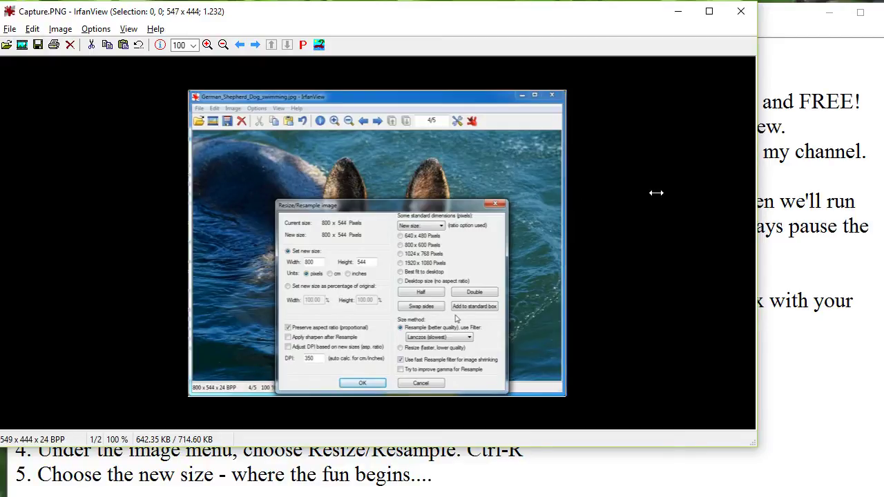
{"action": "key", "text": "ctrl+y"}
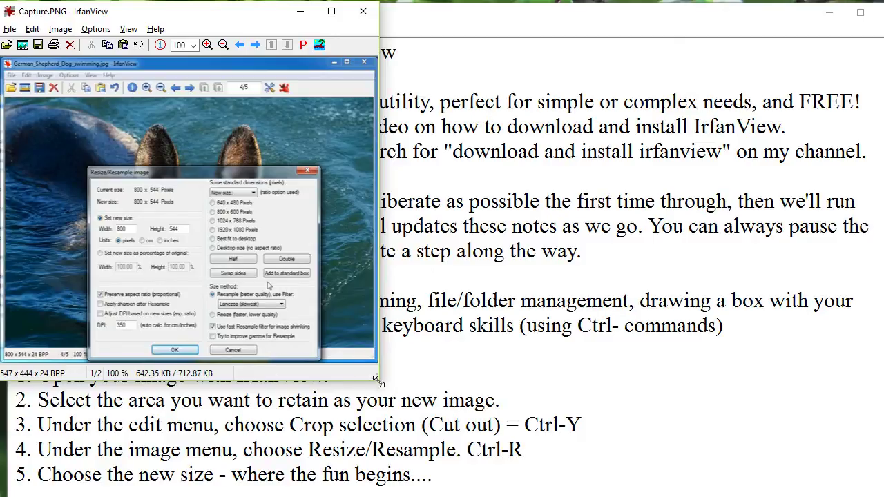
- Reselect with the left edge moved in one pixel and crop to 546 x 443
{"action": "left_click_drag", "start_coordinate": [378, 380], "coordinate": [738, 464]}
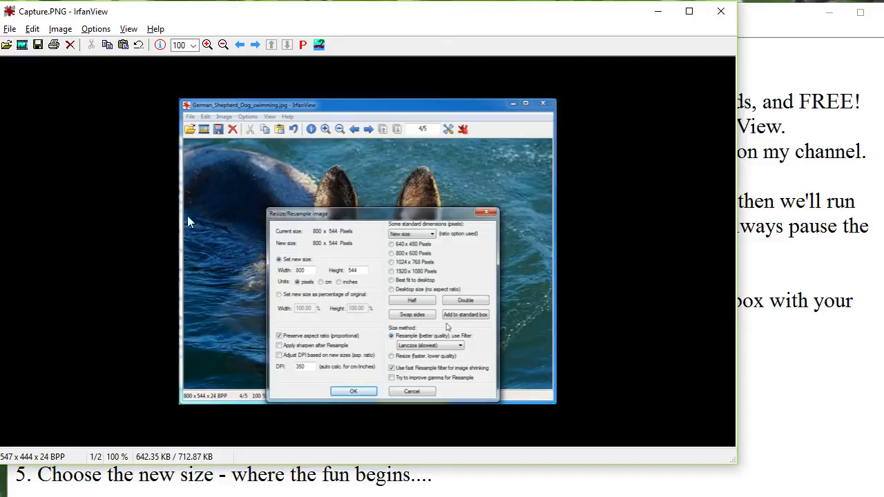
{"action": "left_click_drag", "start_coordinate": [160, 67], "coordinate": [630, 473]}
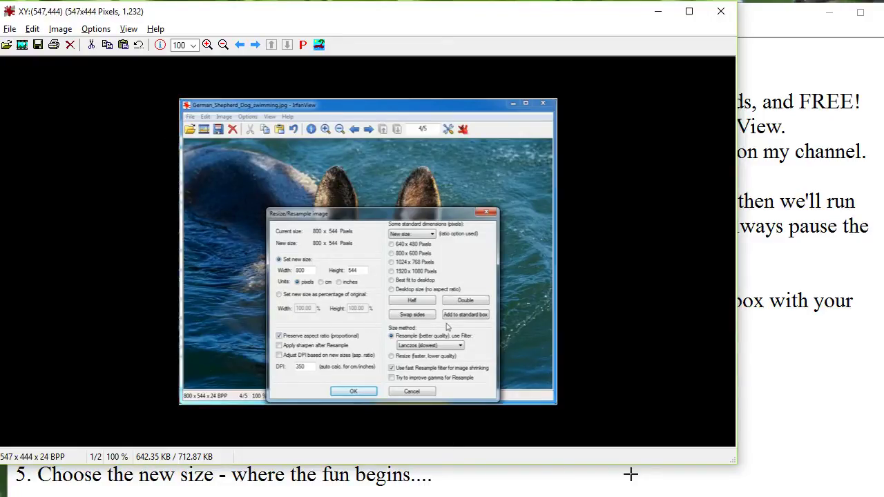
{"action": "left_click_drag", "start_coordinate": [162, 87], "coordinate": [567, 418]}
{"action": "left_click", "coordinate": [165, 82]}
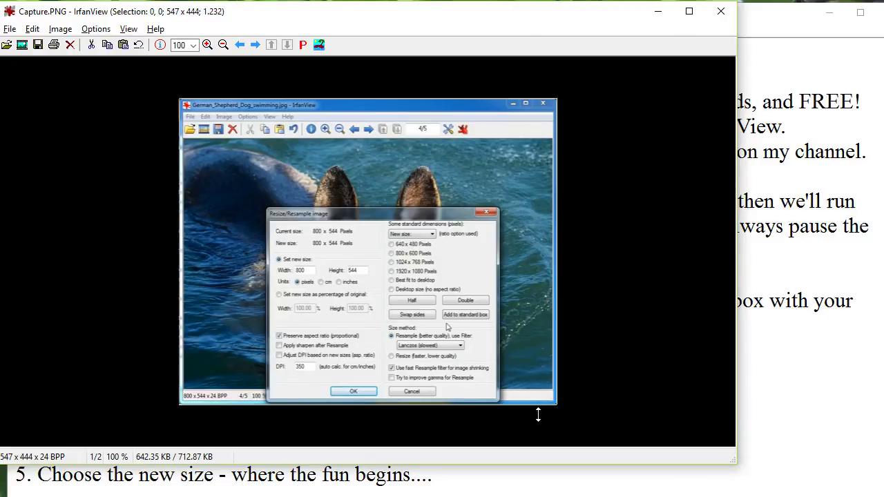
{"action": "left_click_drag", "start_coordinate": [538, 412], "coordinate": [540, 411]}
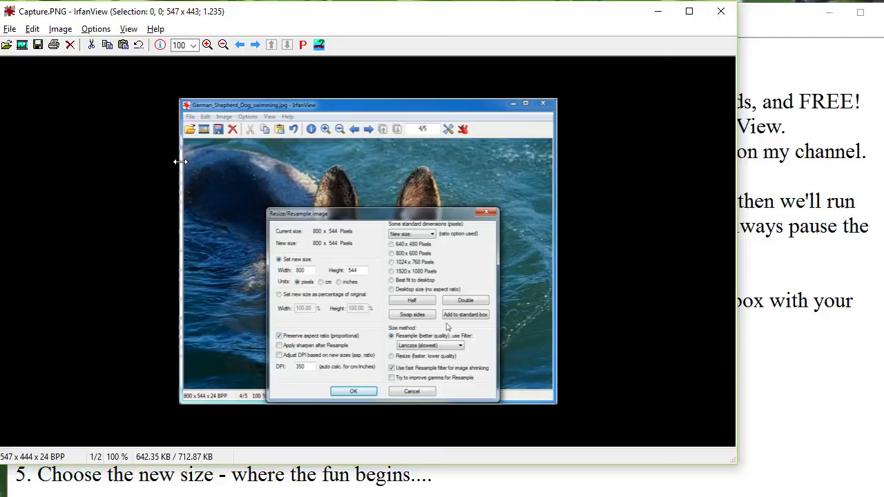
{"action": "left_click_drag", "start_coordinate": [189, 158], "coordinate": [188, 157]}
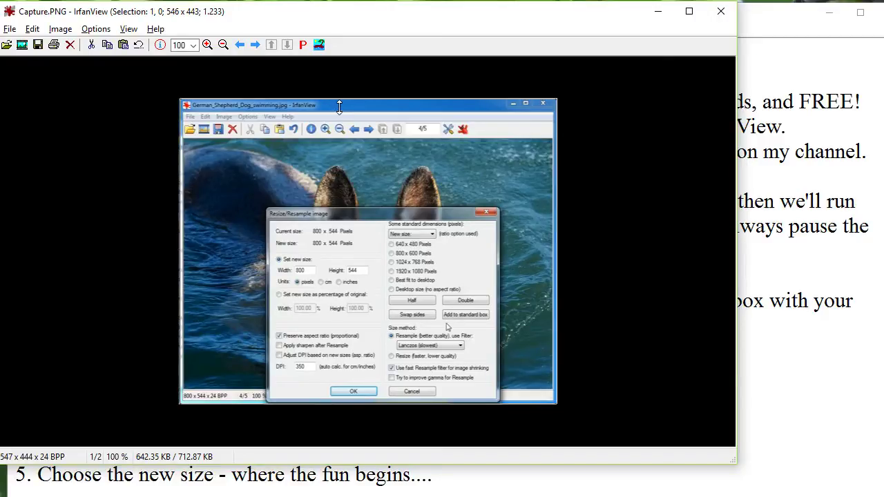
{"action": "left_click_drag", "start_coordinate": [340, 107], "coordinate": [338, 104]}
{"action": "key", "text": "ctrl+y"}
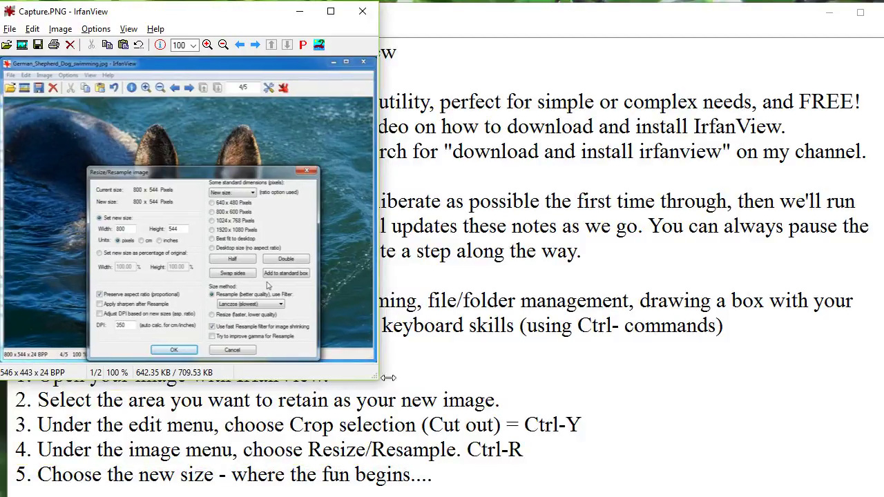
{"action": "left_click_drag", "start_coordinate": [379, 379], "coordinate": [786, 475]}
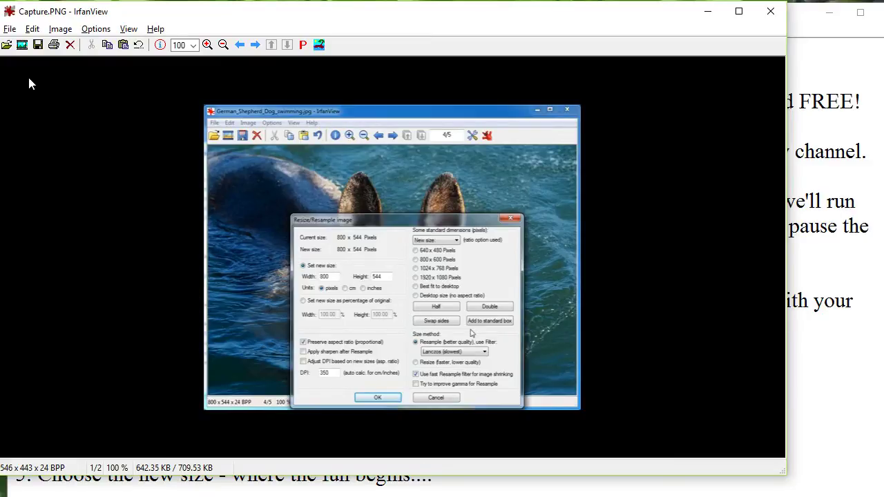
- Add '6. File-Save-As - name your new image.' on a new last line of the notes
{"action": "key", "text": "alt+Tab"}
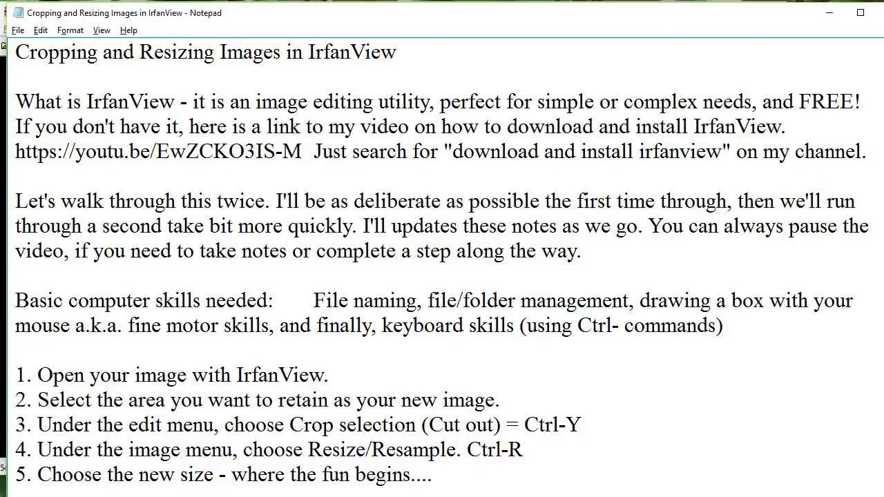
{"action": "key", "text": "ctrl+End"}
{"action": "key", "text": "Return"}
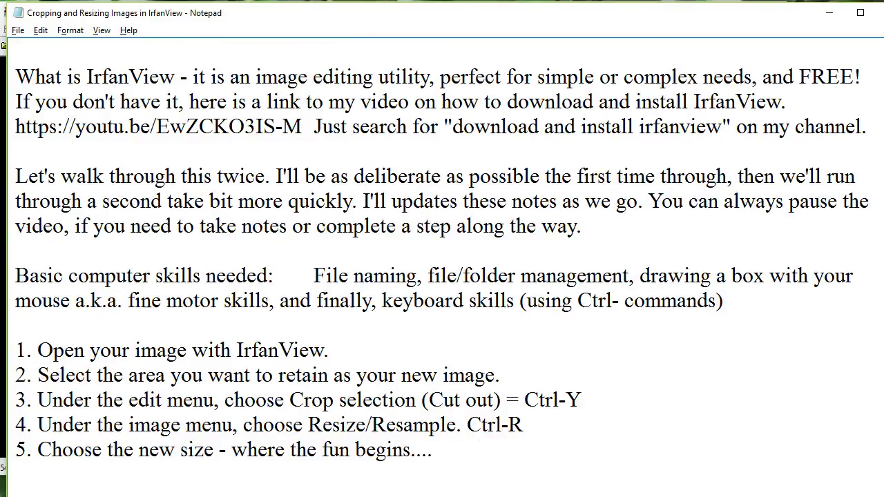
{"action": "type", "text": "6. File-"}
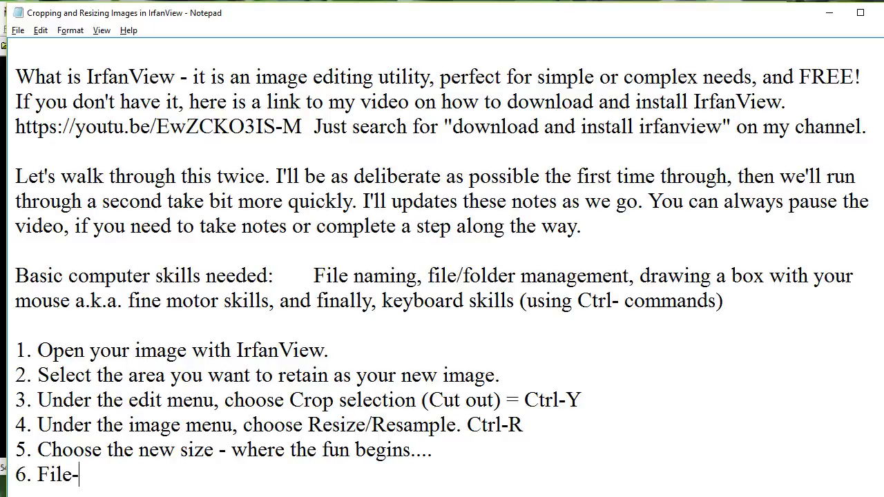
{"action": "type", "text": "Save-As - name your "}
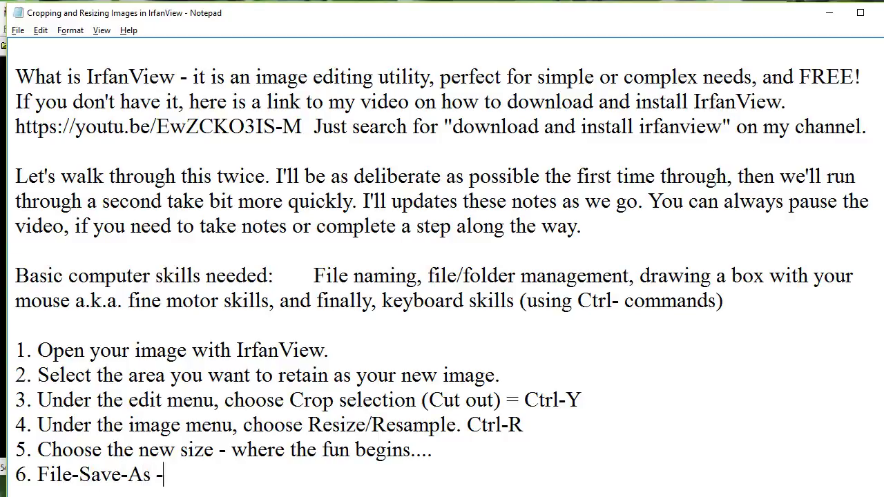
{"action": "type", "text": "new image."}
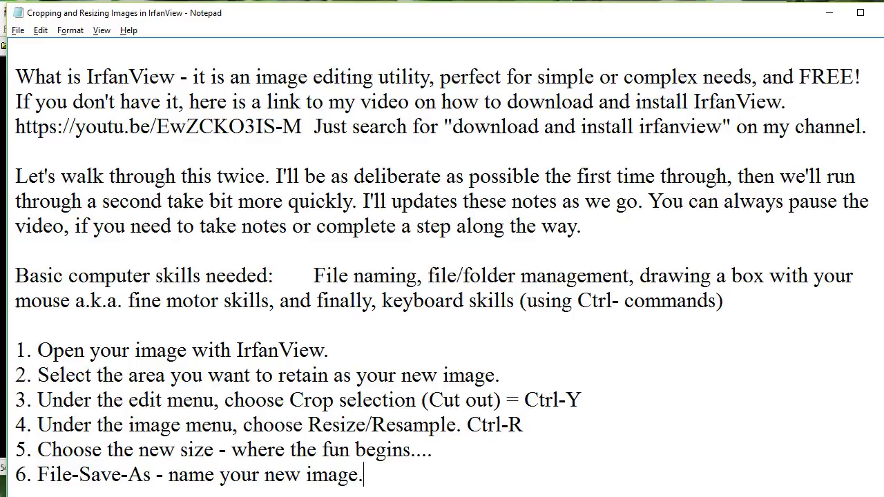
- Move the save-as note onto a new line beneath step 3
{"action": "left_click_drag", "start_coordinate": [364, 475], "coordinate": [48, 480]}
{"action": "key", "text": "ctrl+c"}
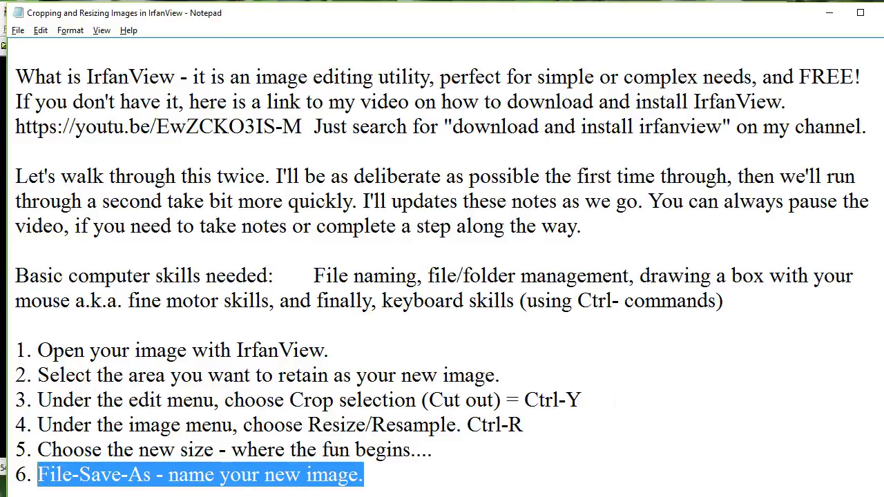
{"action": "left_click", "coordinate": [583, 400]}
{"action": "key", "text": "Return"}
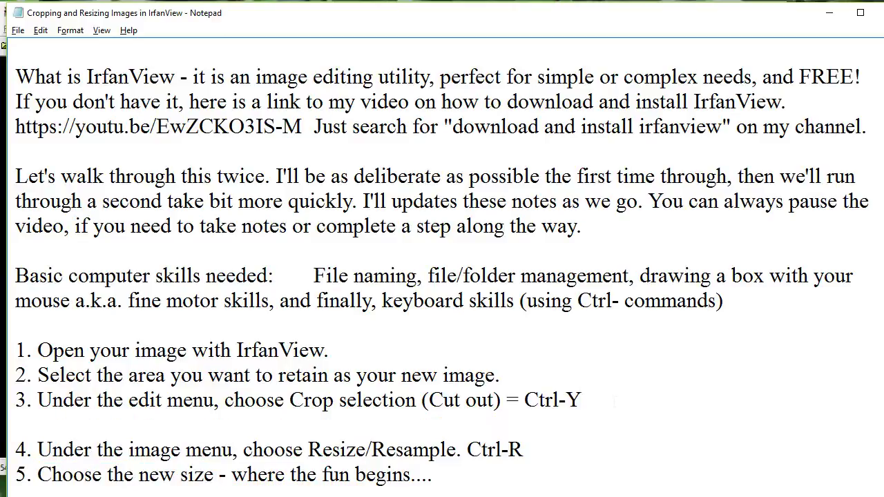
{"action": "key", "text": "ctrl+v"}
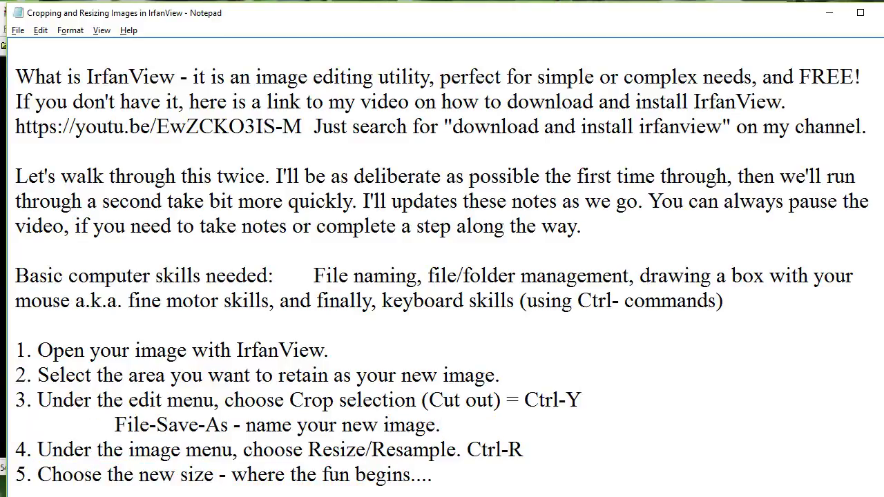
- Save the cropped 546 x 443 image as 'German Shepard Swimming.jpg' in Dropbox's Public folder
{"action": "key", "text": "alt+Tab"}
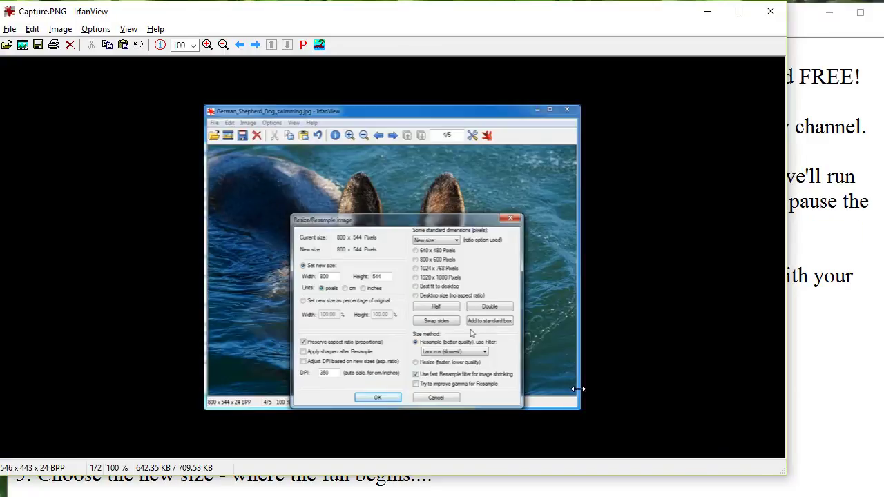
{"action": "left_click", "coordinate": [10, 31]}
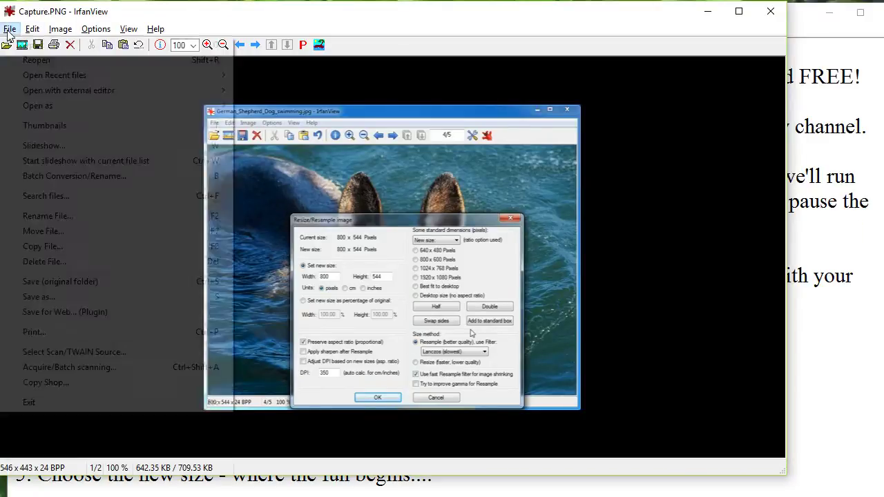
{"action": "left_click", "coordinate": [42, 297]}
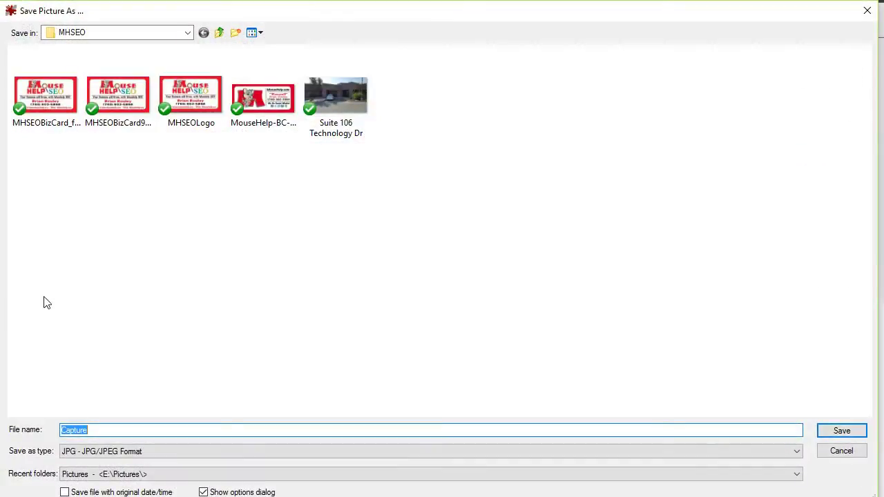
{"action": "type", "text": "German Shep"}
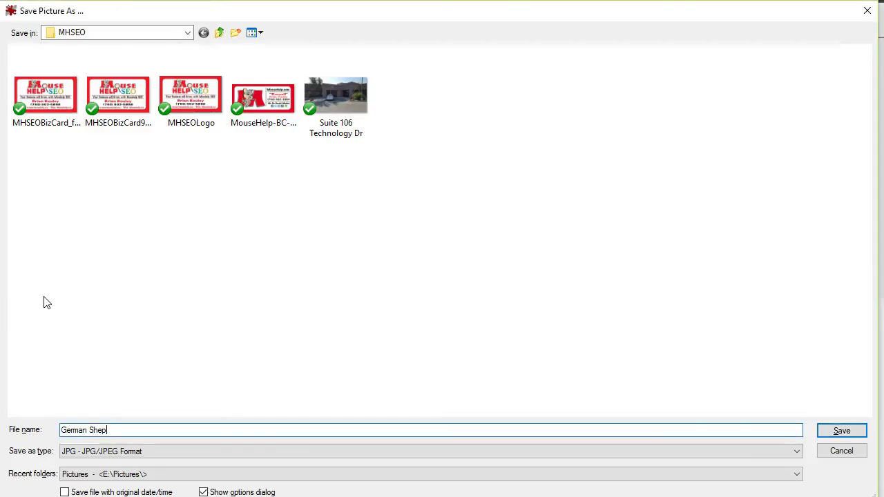
{"action": "type", "text": "ard Swimming"}
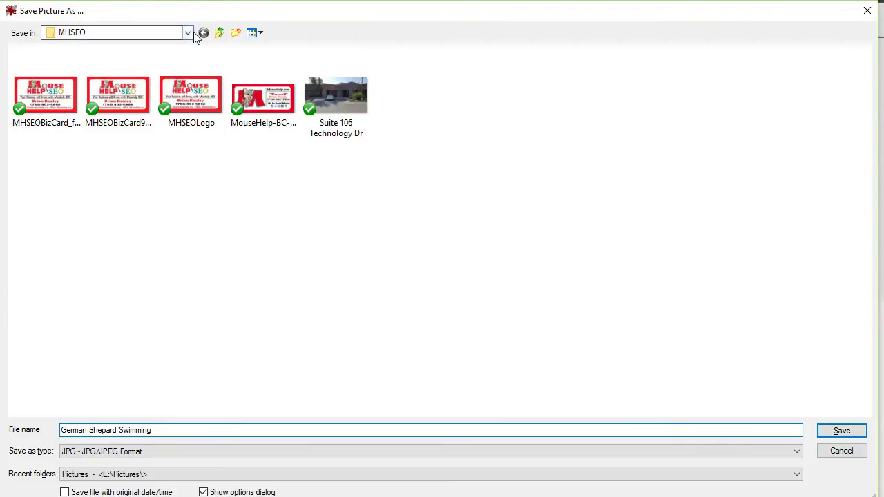
{"action": "left_click", "coordinate": [188, 33]}
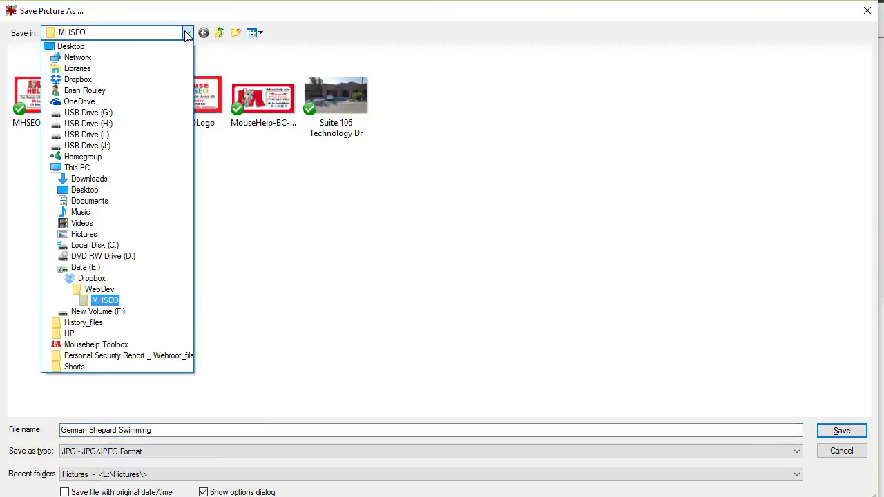
{"action": "left_click", "coordinate": [88, 80]}
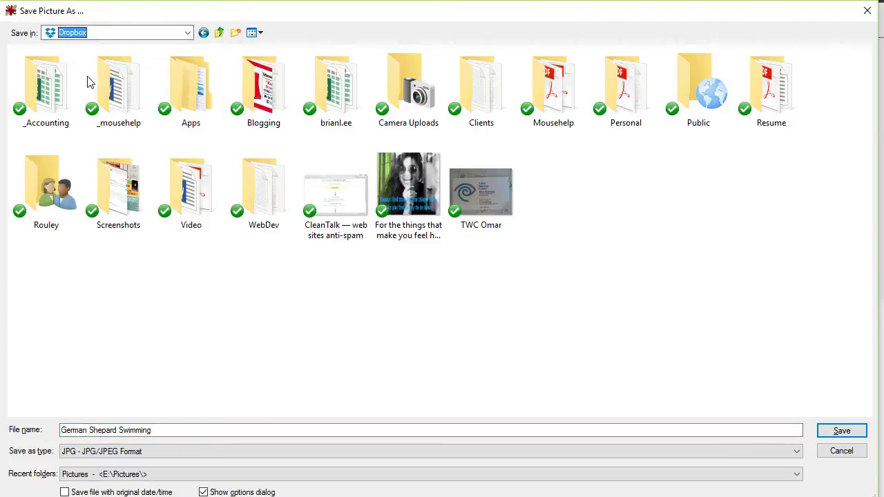
{"action": "double_click", "coordinate": [698, 89]}
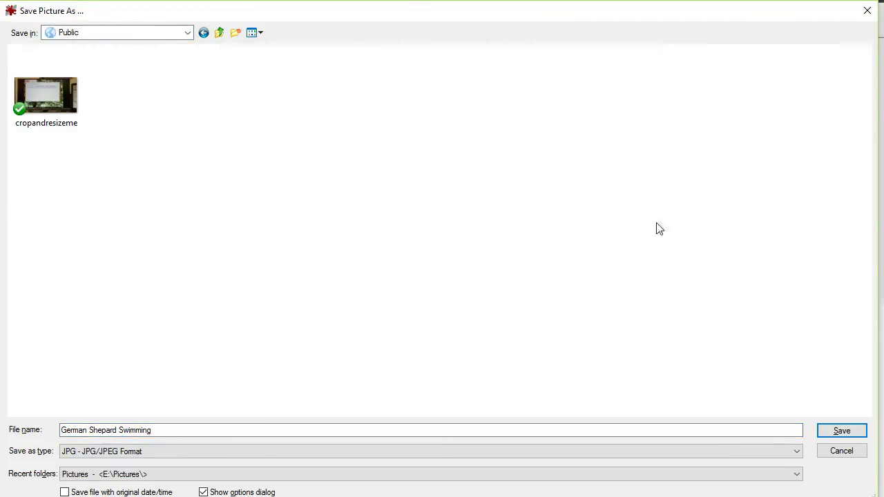
{"action": "left_click", "coordinate": [841, 431]}
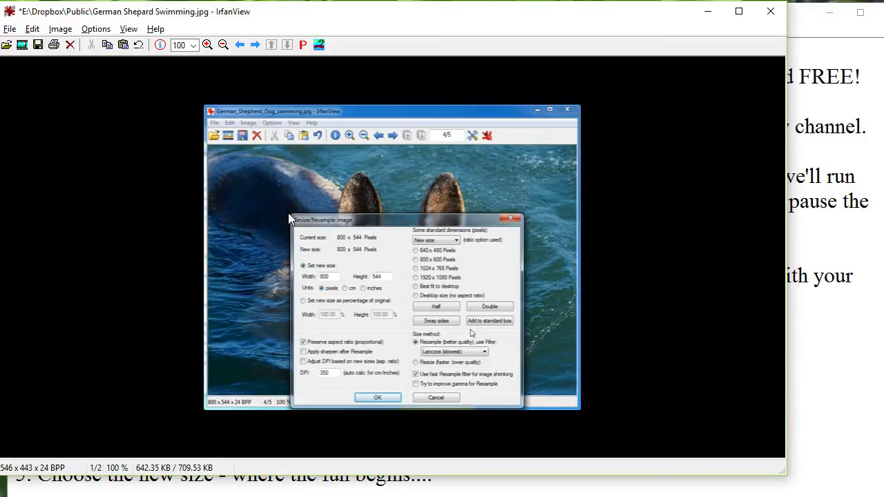
- Crop the image down to just the Resize/Resample dialog
{"action": "left_click_drag", "start_coordinate": [291, 211], "coordinate": [518, 412]}
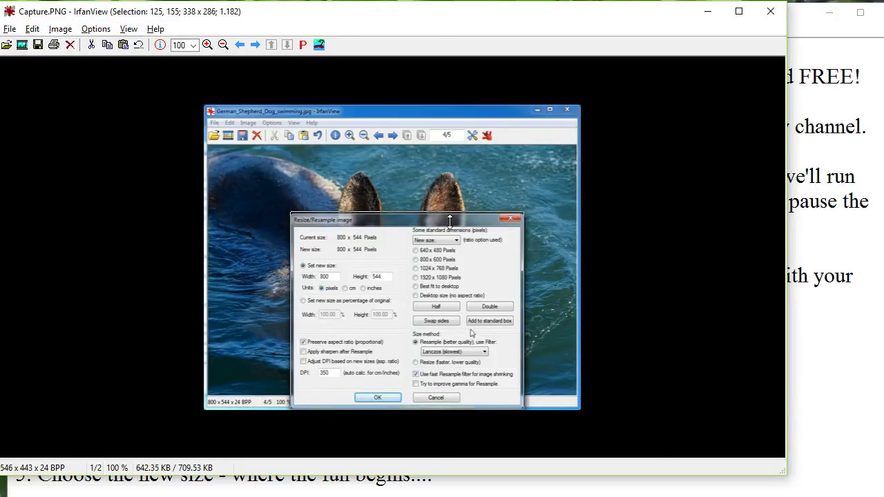
{"action": "left_click_drag", "start_coordinate": [452, 215], "coordinate": [450, 221]}
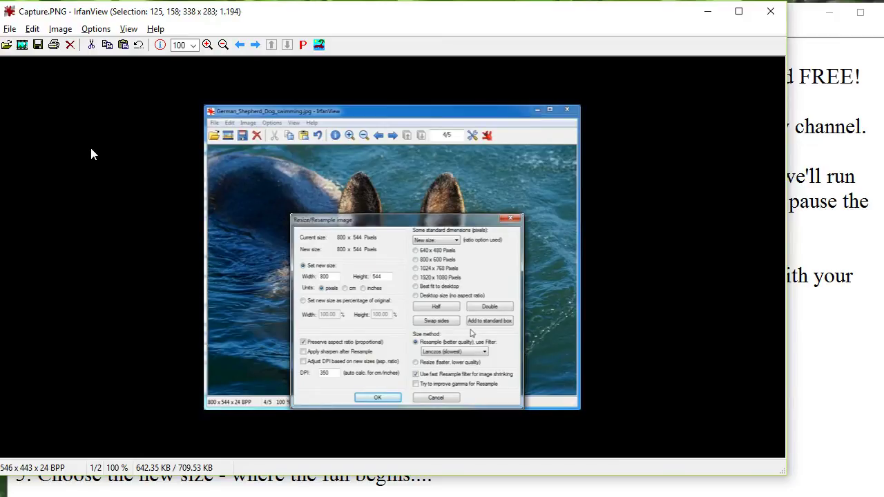
{"action": "key", "text": "ctrl+y"}
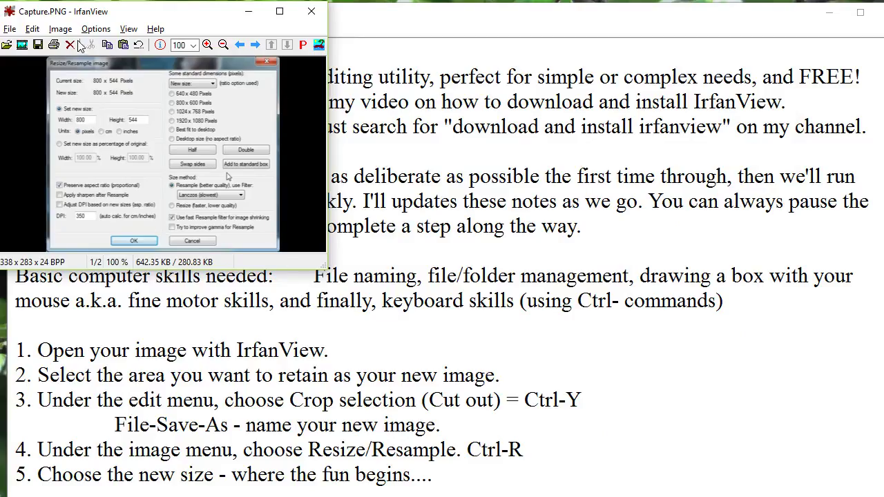
- Save the cropped dialog image under the name 'Resizing Square'
{"action": "left_click", "coordinate": [12, 30]}
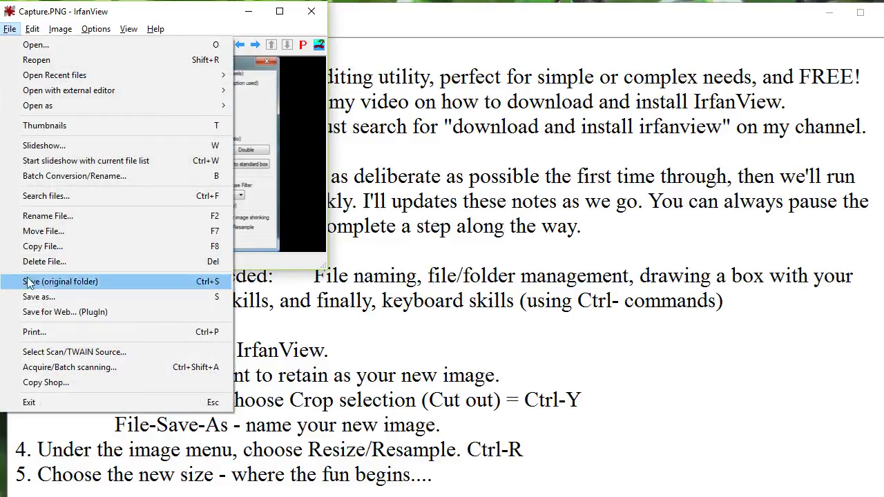
{"action": "left_click", "coordinate": [31, 297]}
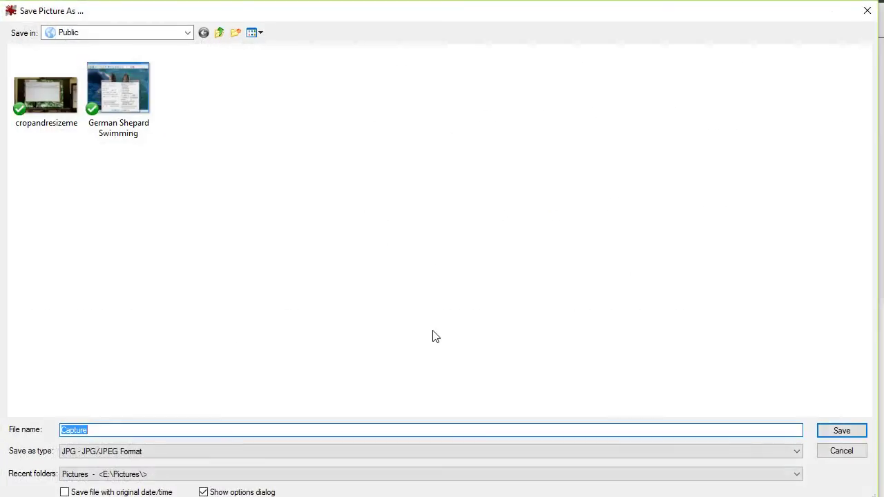
{"action": "type", "text": "Resizing Square"}
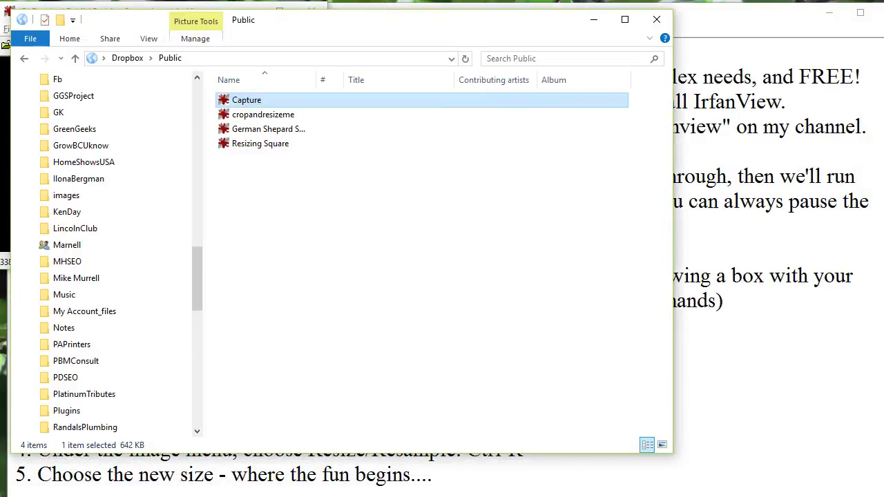
- Rename 'German Shepard Swimming' to 'German Shepherd Swimming', then close the Explorer window
{"action": "left_click", "coordinate": [278, 132]}
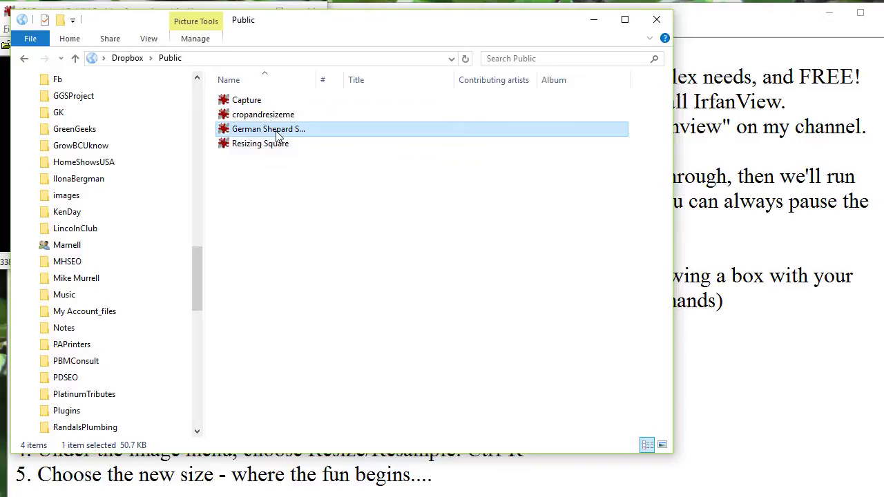
{"action": "left_click", "coordinate": [277, 131]}
{"action": "key", "text": "End"}
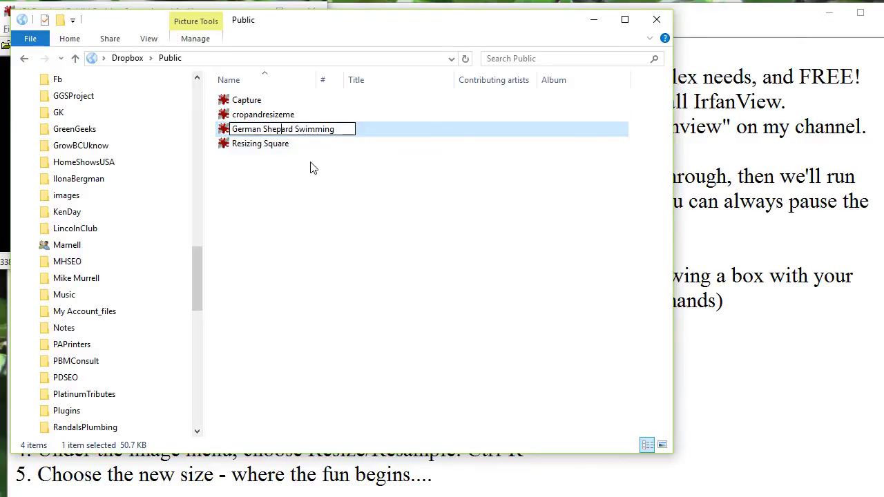
{"action": "key", "text": "Left"}
{"action": "key", "text": "Left"}
{"action": "key", "text": "Left"}
{"action": "key", "text": "Left"}
{"action": "key", "text": "Left"}
{"action": "key", "text": "Left"}
{"action": "key", "text": "Left"}
{"action": "key", "text": "Left"}
{"action": "key", "text": "Left"}
{"action": "key", "text": "Left"}
{"action": "key", "text": "BackSpace"}
{"action": "key", "text": "BackSpace"}
{"action": "type", "text": "her"}
{"action": "key", "text": "Return"}
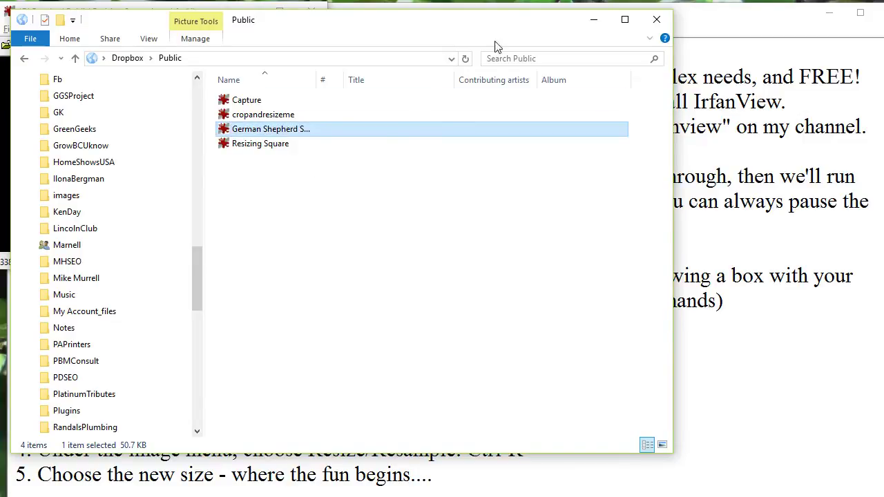
{"action": "left_click", "coordinate": [657, 19]}
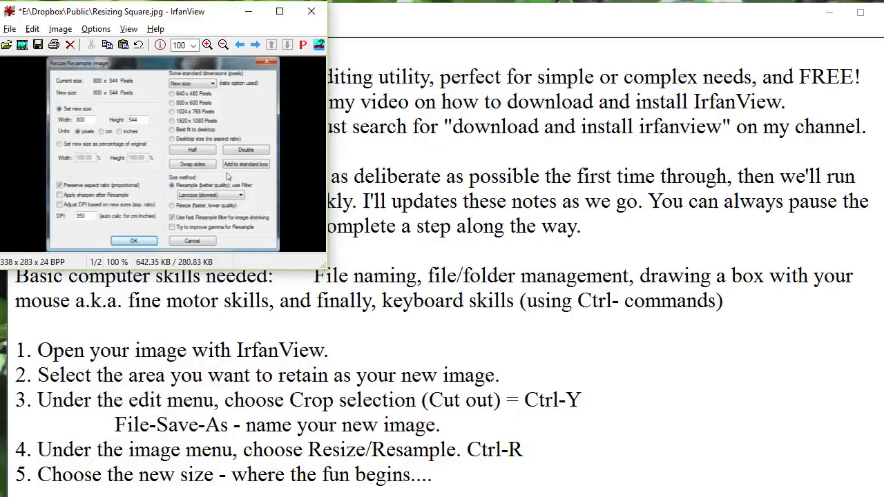
- Enlarge the IrfanView window around the 338 x 283 dialog image and bring IrfanView to front
{"action": "left_click_drag", "start_coordinate": [325, 267], "coordinate": [700, 349]}
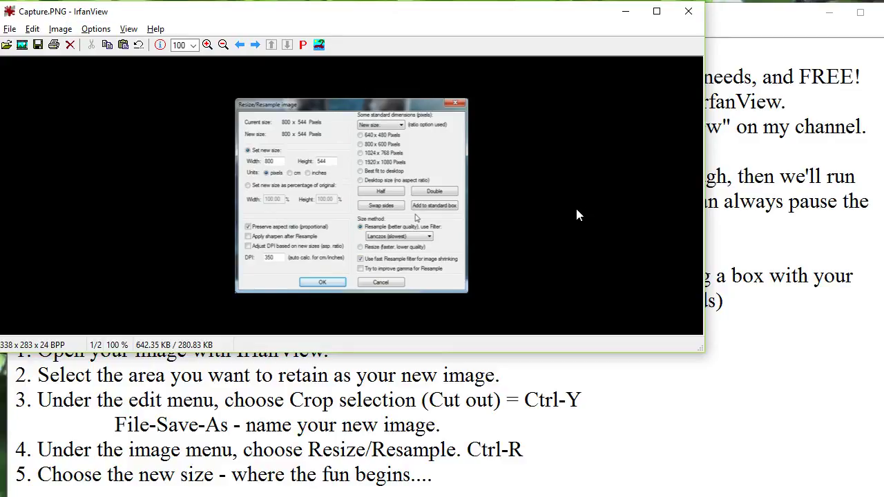
{"action": "key", "text": "alt+Tab"}
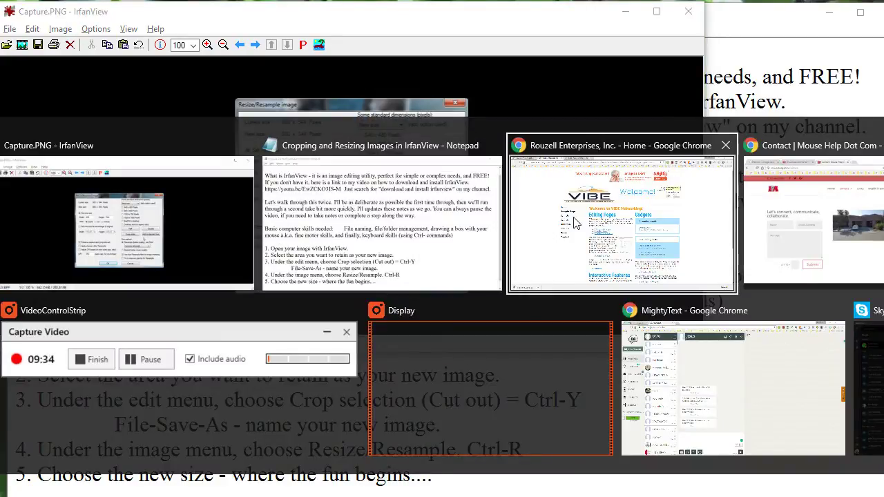
{"action": "left_click", "coordinate": [168, 160]}
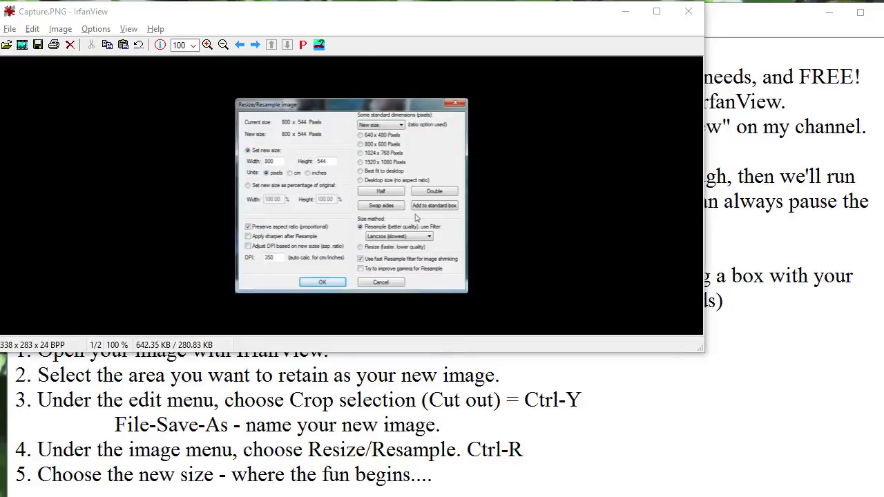
- Open the Public folder in File Explorer, widen the Name column to read full names, then close it
{"action": "key", "text": "super+e"}
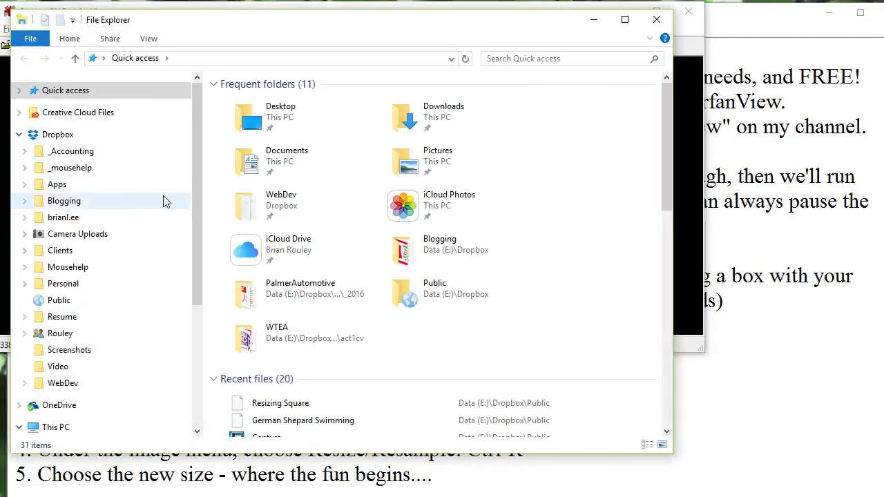
{"action": "left_click", "coordinate": [64, 303]}
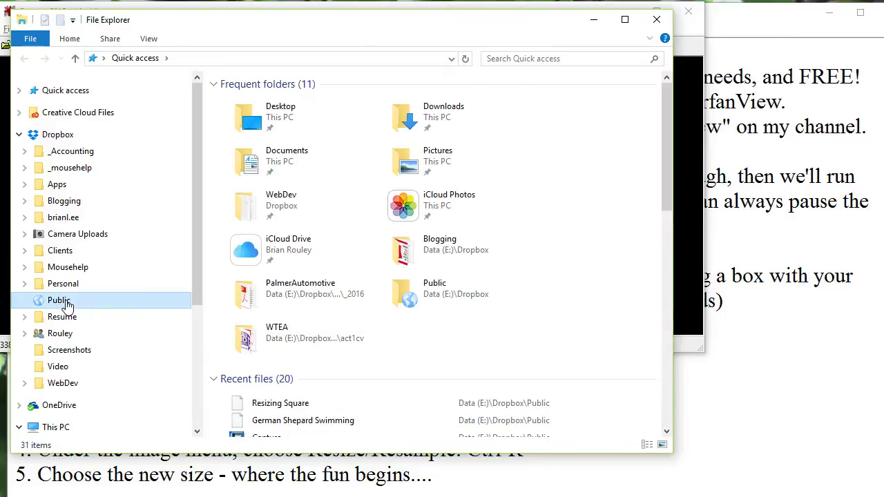
{"action": "left_click_drag", "start_coordinate": [317, 82], "coordinate": [424, 83]}
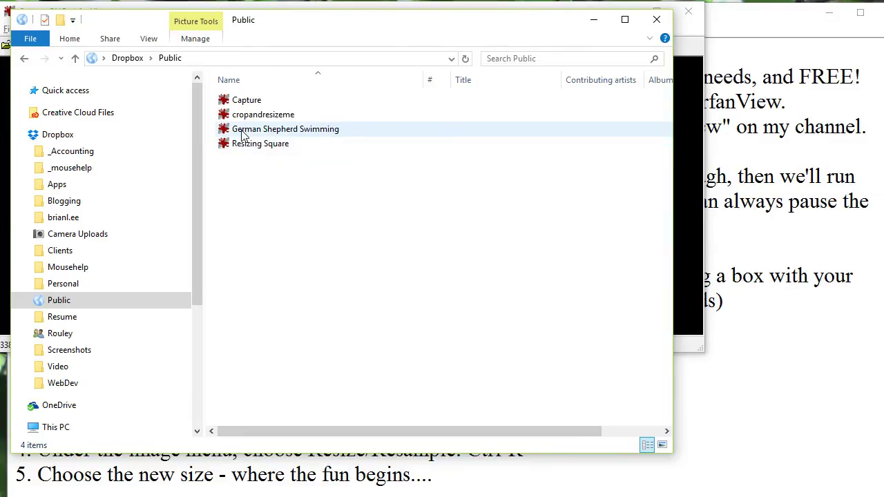
{"action": "left_click", "coordinate": [656, 20]}
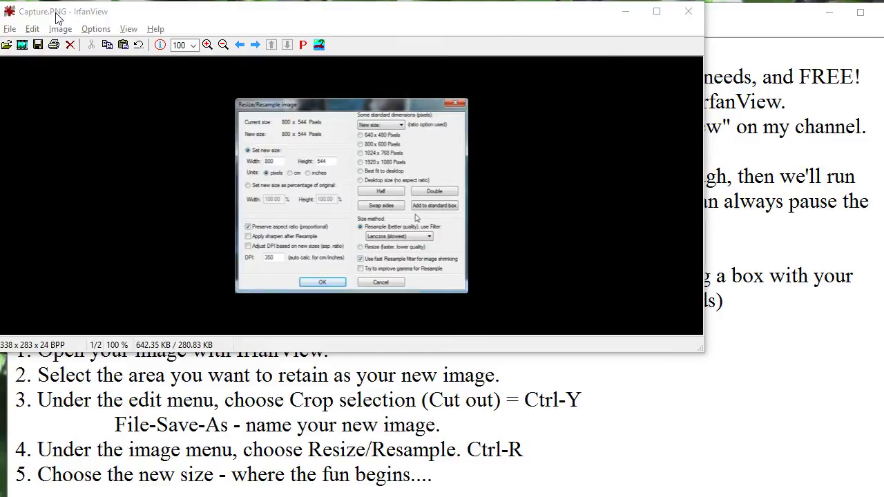
- Reopen Capture.PNG from disk and enlarge the window to show the full 740 x 499 screenshot
{"action": "left_click", "coordinate": [9, 29]}
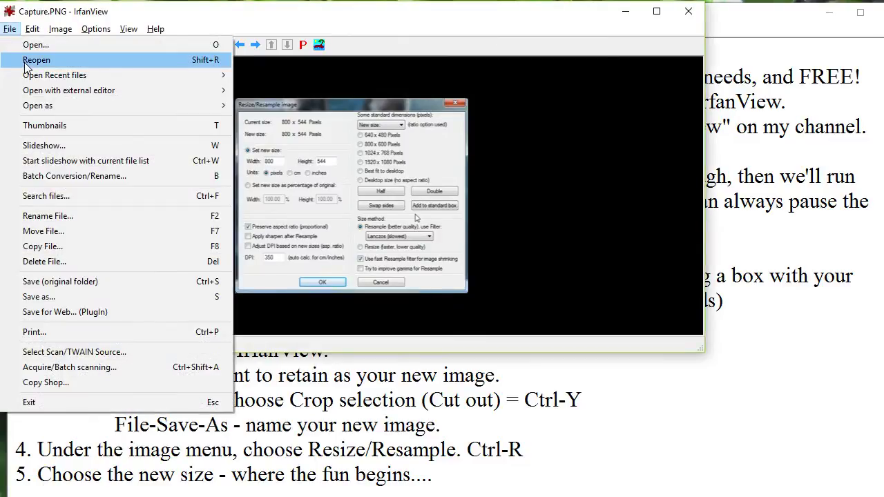
{"action": "left_click", "coordinate": [26, 61]}
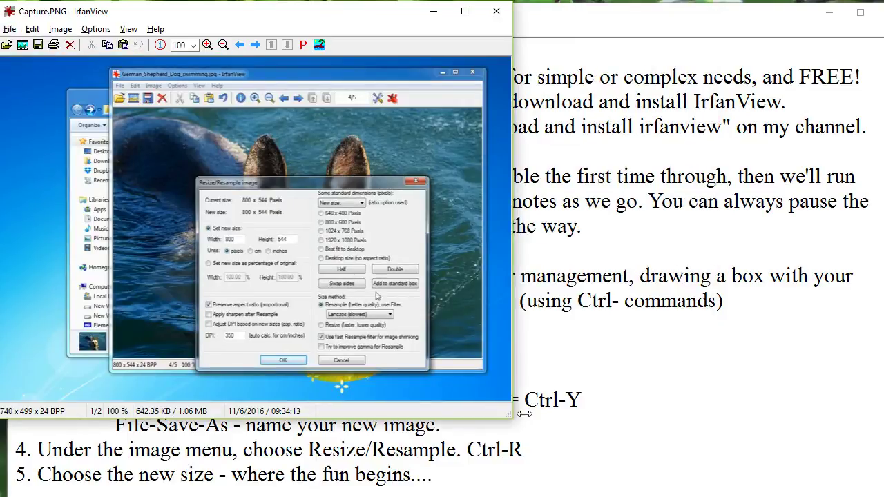
{"action": "left_click_drag", "start_coordinate": [512, 417], "coordinate": [858, 462]}
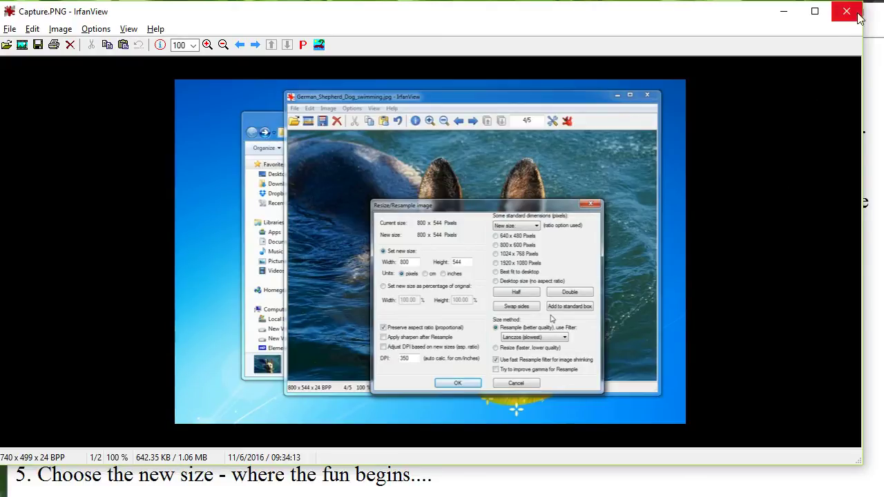
- Open cropandresizeme.jpg, leave full-screen view and clear the trial selection on the photo
{"action": "left_click", "coordinate": [7, 45]}
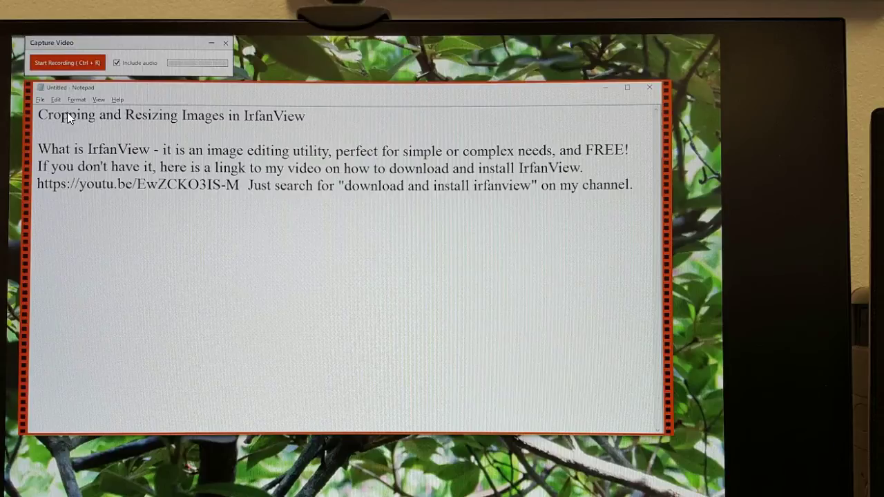
{"action": "left_click_drag", "start_coordinate": [2, 2], "coordinate": [414, 275]}
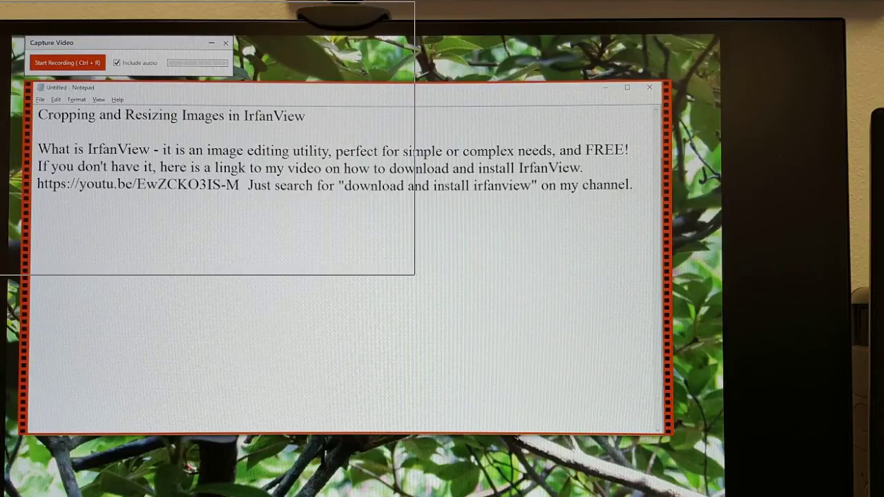
{"action": "key", "text": "Return"}
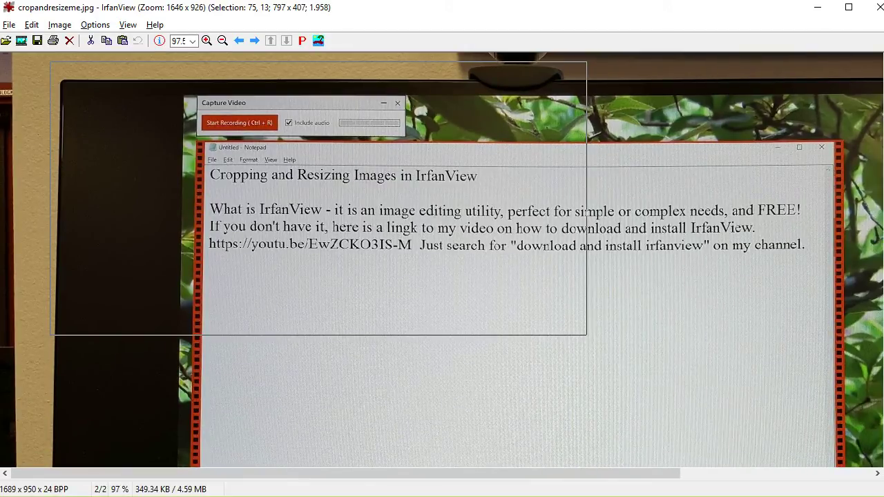
{"action": "left_click", "coordinate": [601, 368]}
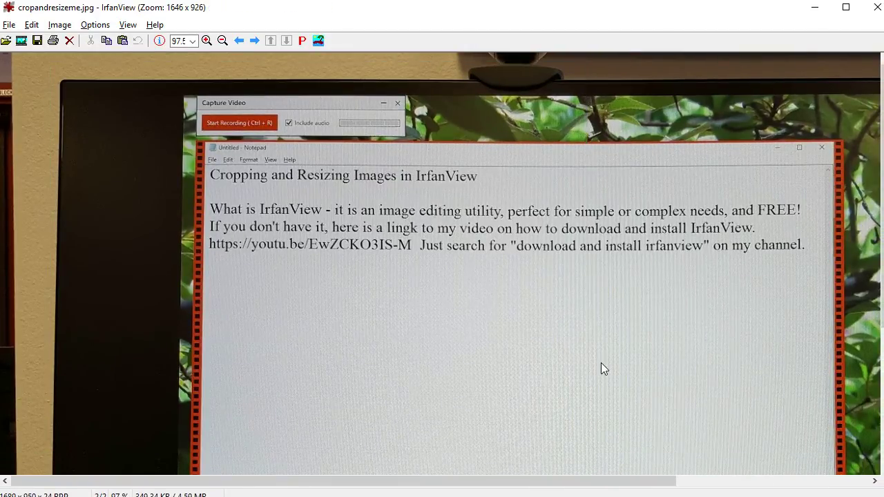
{"action": "scroll", "coordinate": [337, 183], "scroll_direction": "down", "scroll_amount": 1}
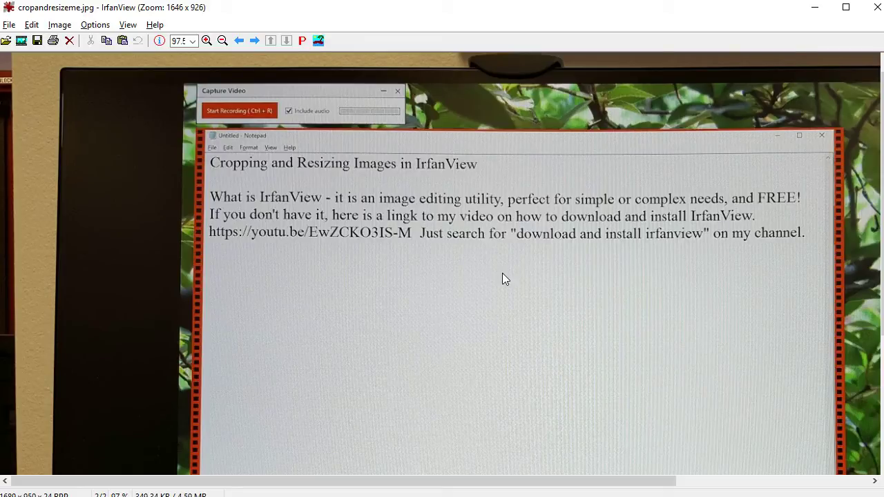
- In Resize/Resample for the photo, set the width to 960 so the height becomes 540
{"action": "left_click", "coordinate": [61, 26]}
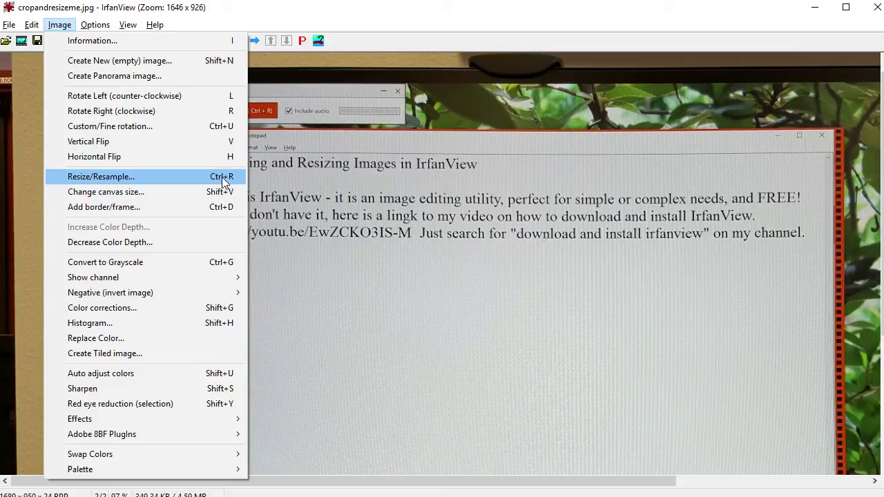
{"action": "left_click", "coordinate": [132, 176]}
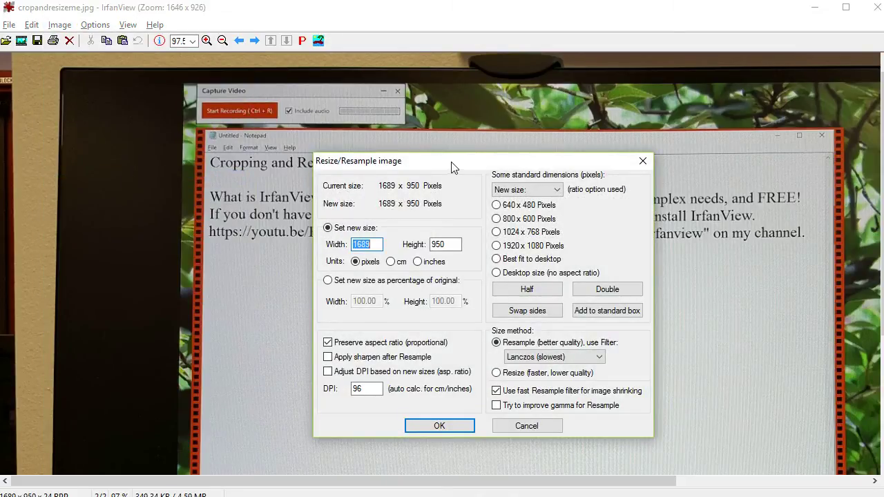
{"action": "left_click_drag", "start_coordinate": [454, 168], "coordinate": [384, 77]}
{"action": "key", "text": "alt+Tab"}
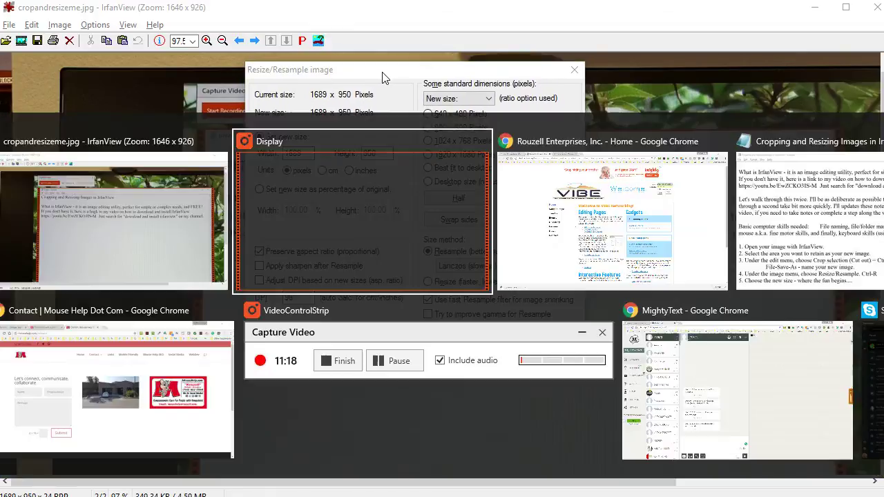
{"action": "key", "text": "alt+Tab"}
{"action": "key", "text": "alt+Tab"}
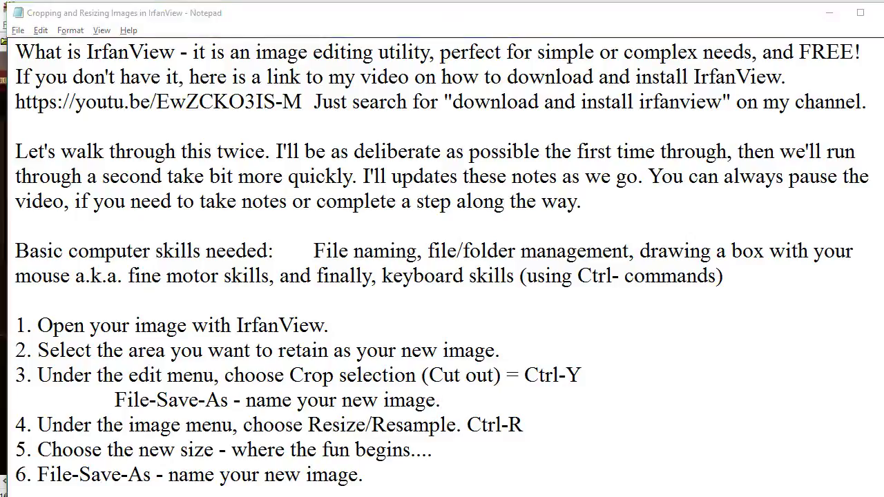
{"action": "key", "text": "alt+Tab"}
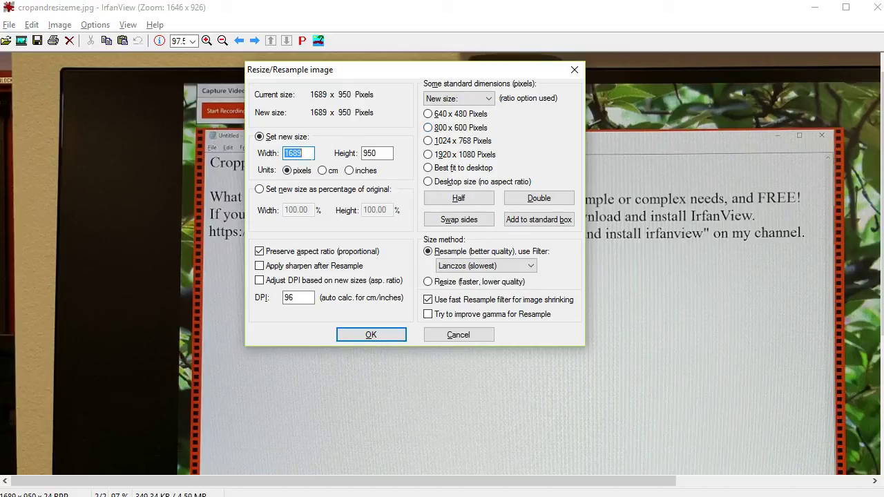
{"action": "type", "text": "800"}
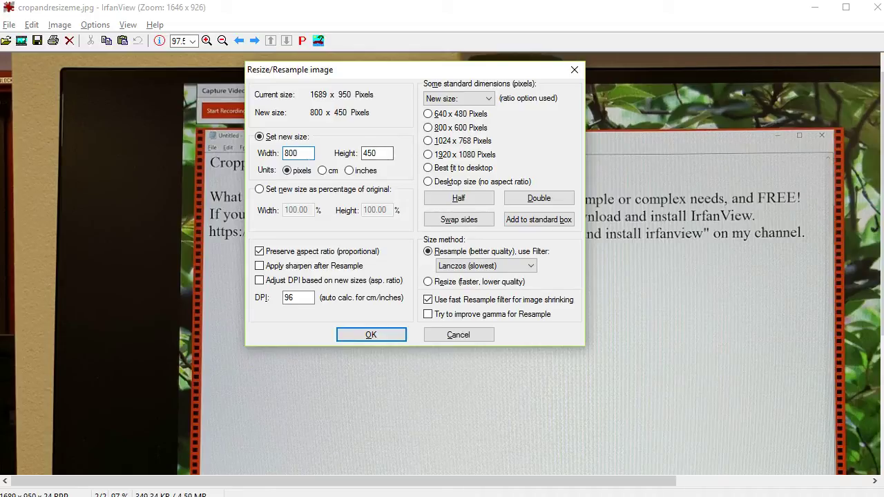
{"action": "double_click", "coordinate": [290, 152]}
{"action": "type", "text": "960"}
- Apply the 960 x 540 resize, then crop the photo to just the monitor (838 x 485)
{"action": "left_click", "coordinate": [390, 334]}
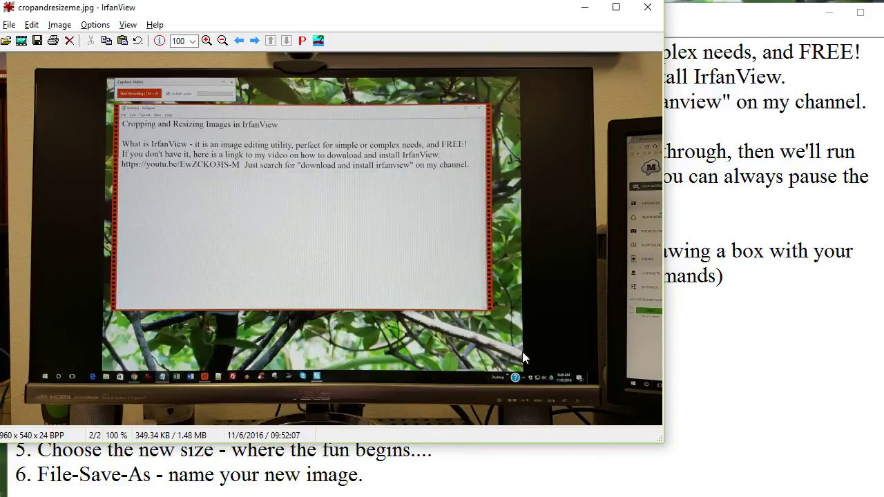
{"action": "left_click_drag", "start_coordinate": [653, 435], "coordinate": [873, 496]}
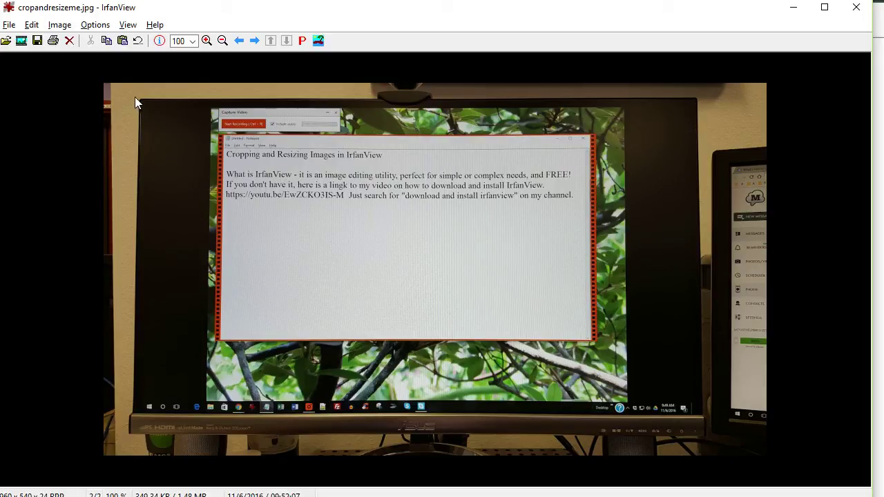
{"action": "left_click_drag", "start_coordinate": [128, 94], "coordinate": [712, 440]}
{"action": "left_click_drag", "start_coordinate": [568, 97], "coordinate": [573, 107]}
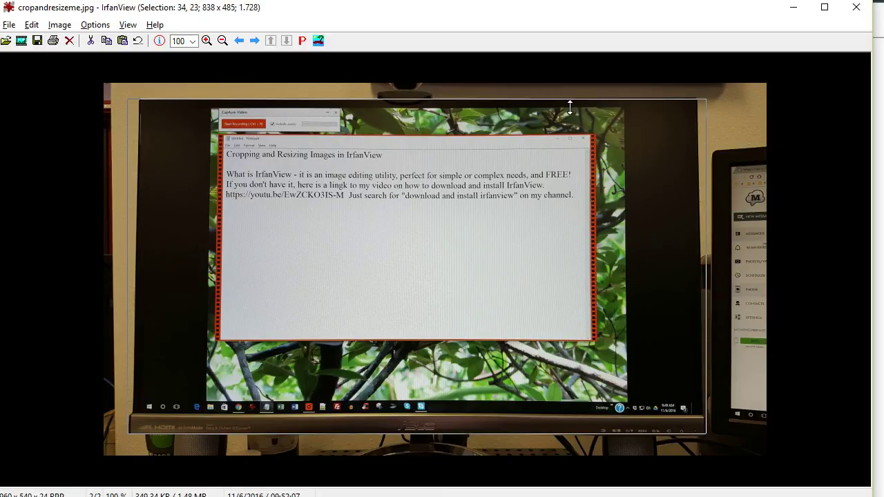
{"action": "key", "text": "ctrl+y"}
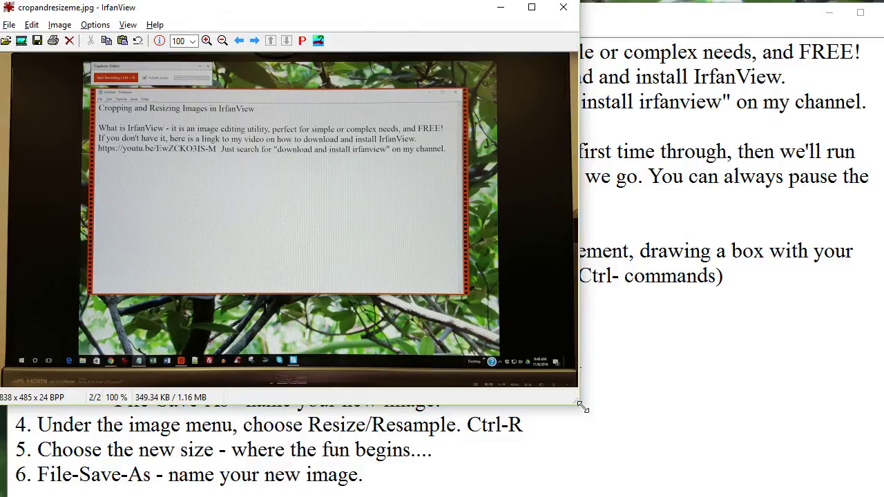
{"action": "left_click_drag", "start_coordinate": [582, 406], "coordinate": [883, 475]}
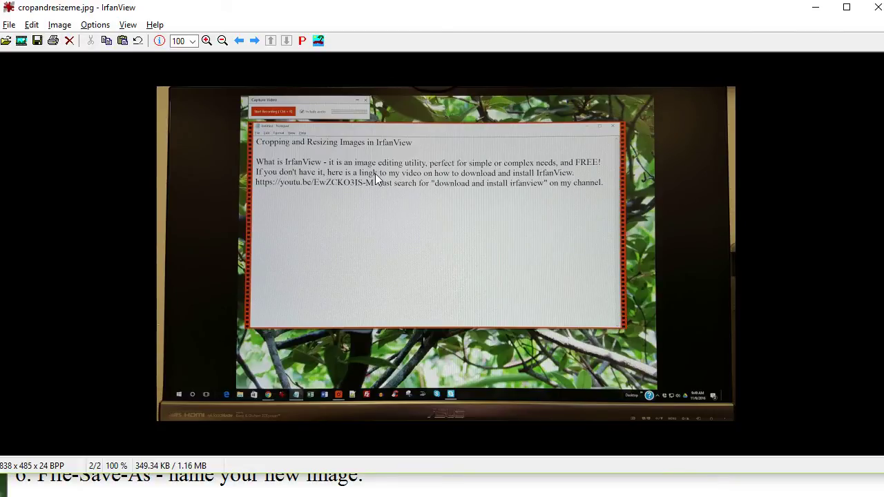
- In Resize/Resample, set height 400 and width 690 with aspect ratio unlocked, then apply
{"action": "left_click", "coordinate": [60, 25]}
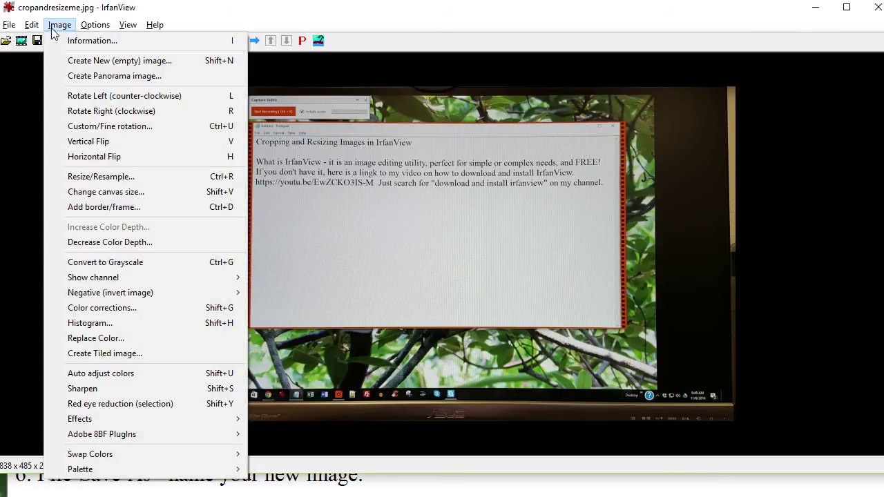
{"action": "left_click", "coordinate": [67, 177]}
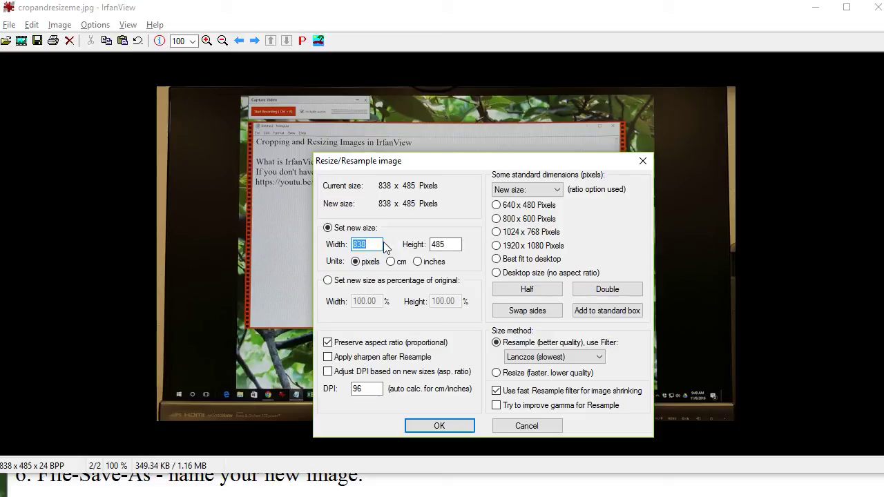
{"action": "type", "text": "720"}
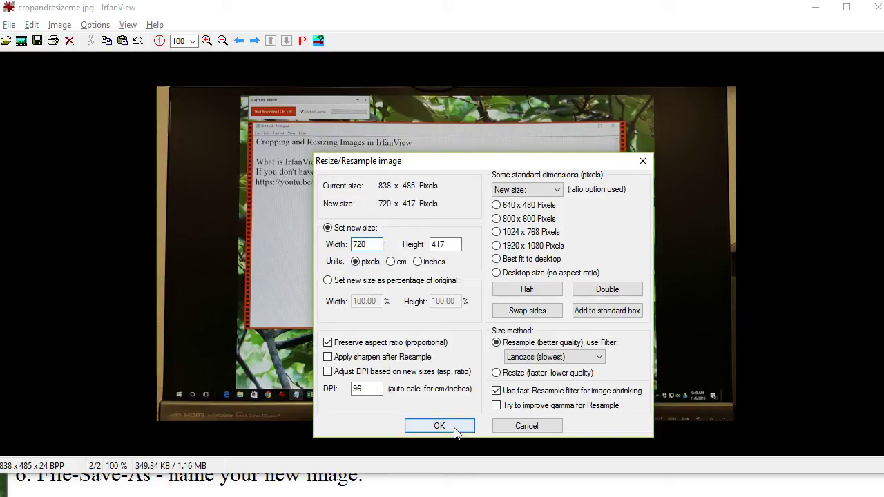
{"action": "left_click", "coordinate": [497, 206]}
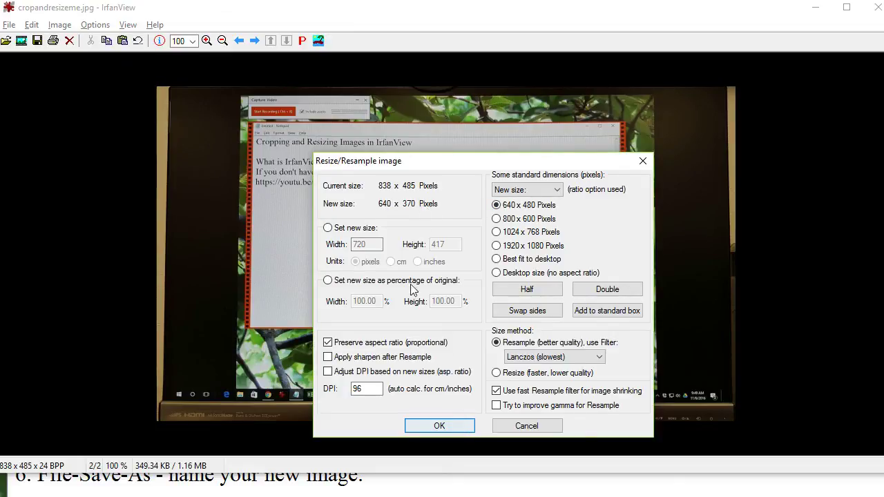
{"action": "left_click", "coordinate": [329, 228]}
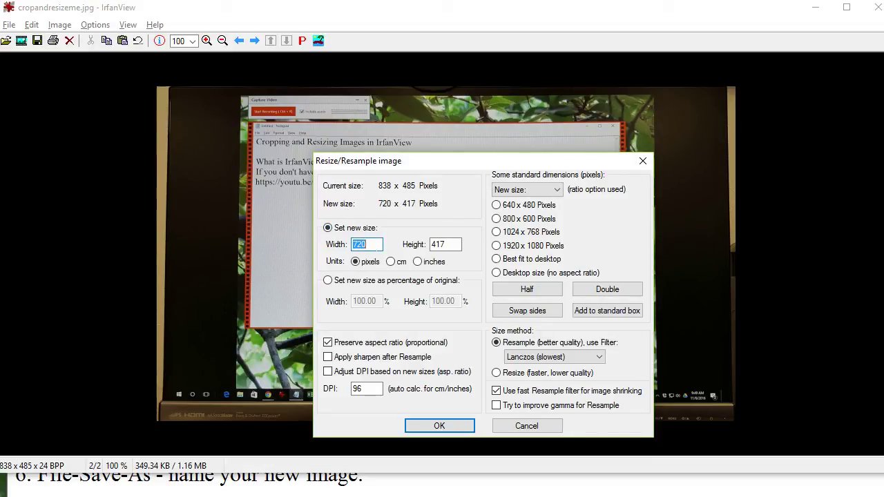
{"action": "key", "text": "shift+Home"}
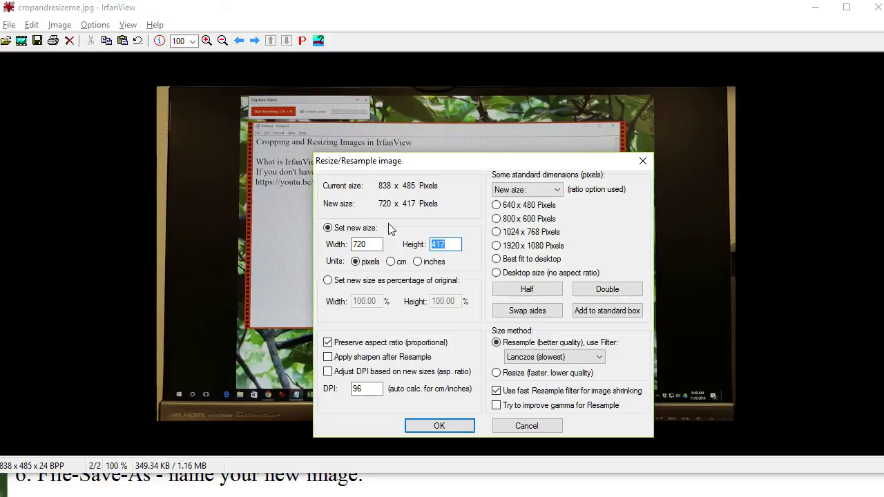
{"action": "type", "text": "400"}
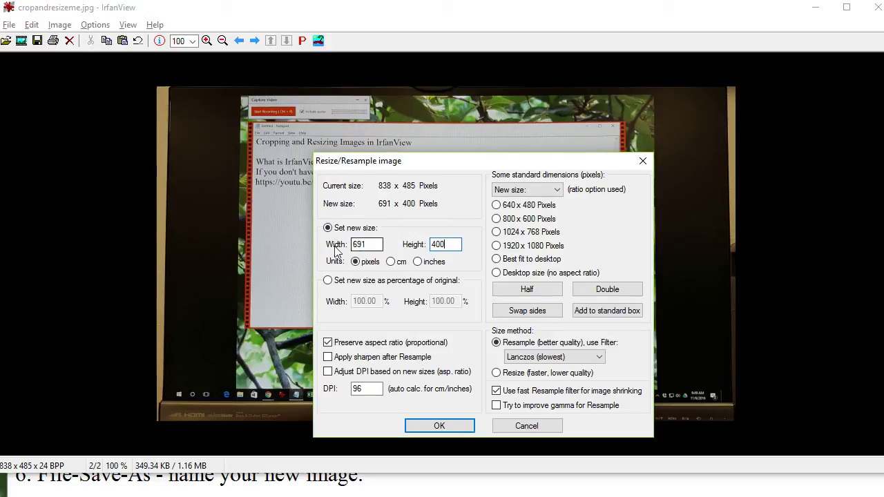
{"action": "left_click", "coordinate": [357, 344]}
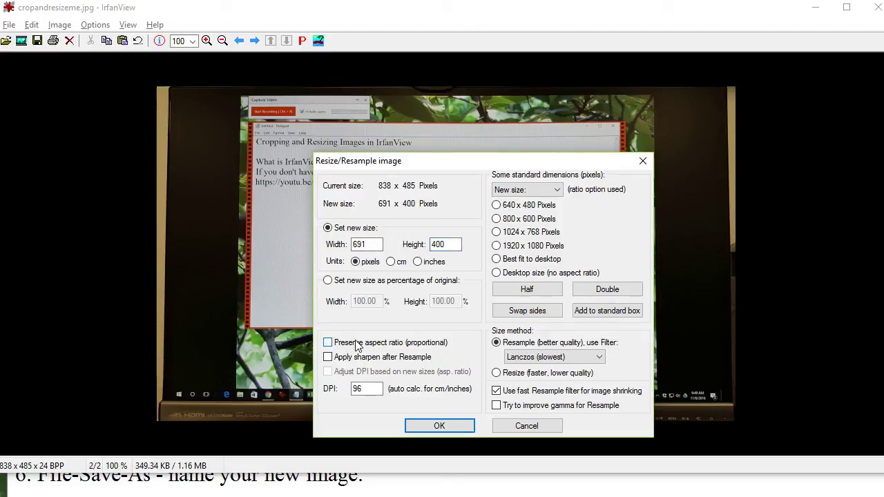
{"action": "left_click", "coordinate": [369, 244]}
{"action": "key", "text": "BackSpace"}
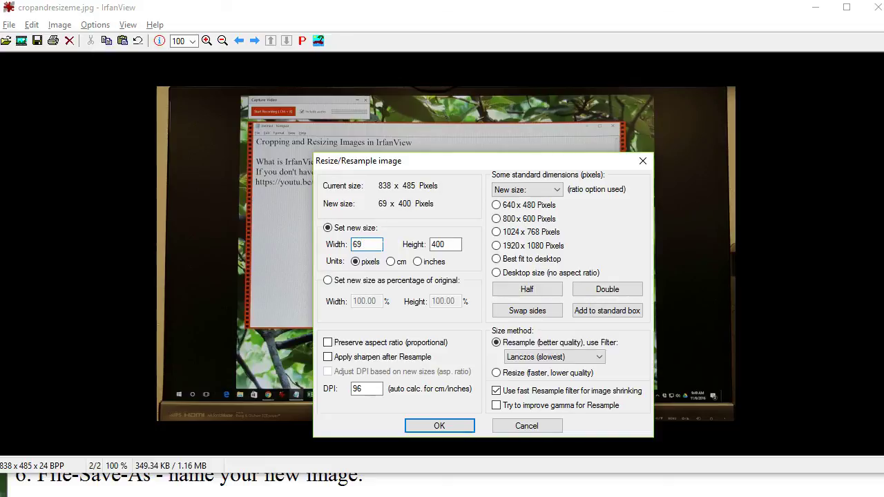
{"action": "type", "text": "0"}
{"action": "left_click", "coordinate": [327, 343]}
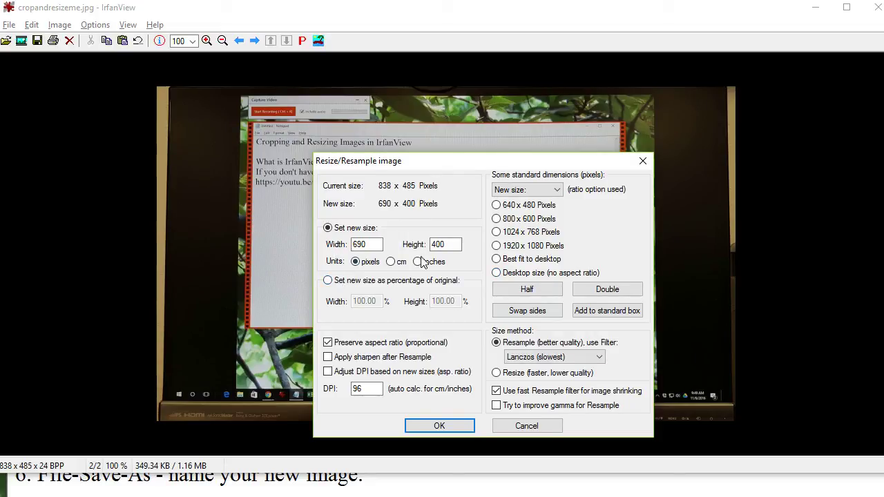
{"action": "left_click", "coordinate": [454, 425]}
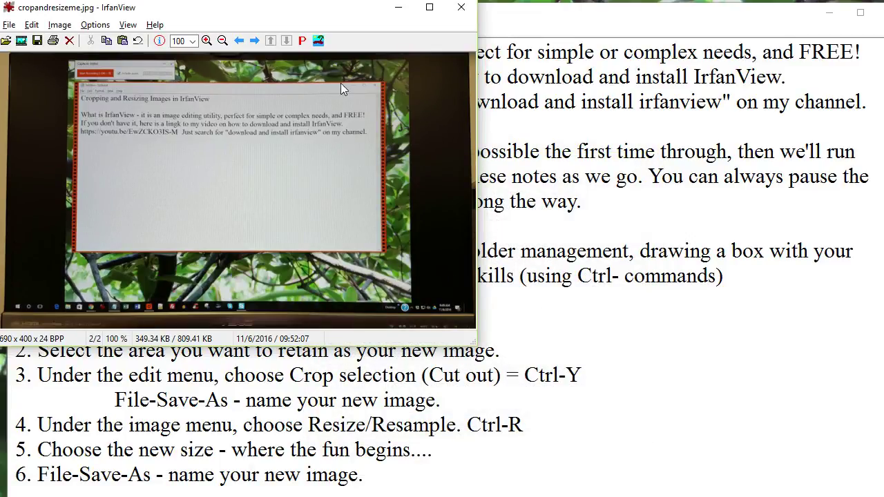
- Minimize IrfanView, then check the YouTube install video and irfanview search tabs before the Mouse Help contact tab
{"action": "left_click_drag", "start_coordinate": [290, 14], "coordinate": [408, 92]}
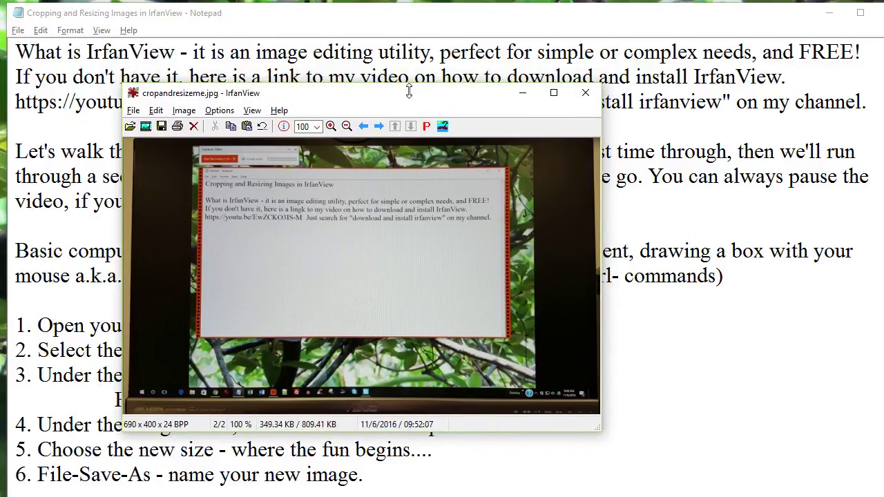
{"action": "key", "text": "Escape"}
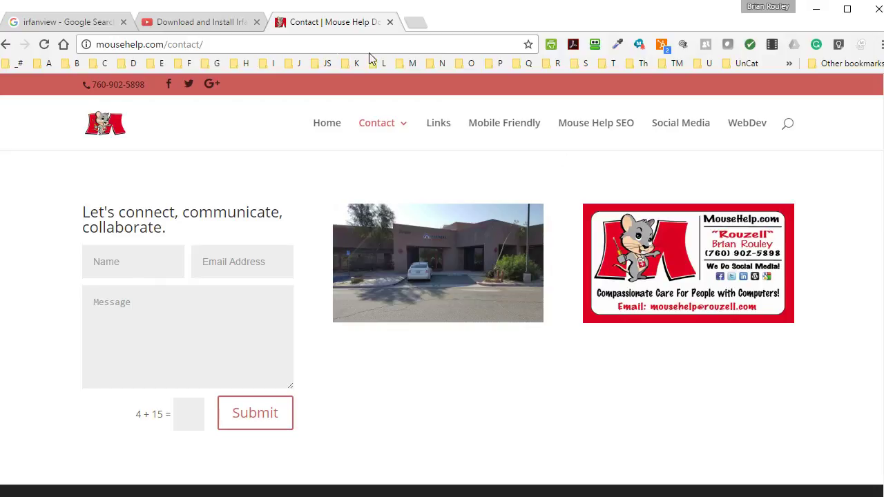
{"action": "left_click", "coordinate": [200, 25]}
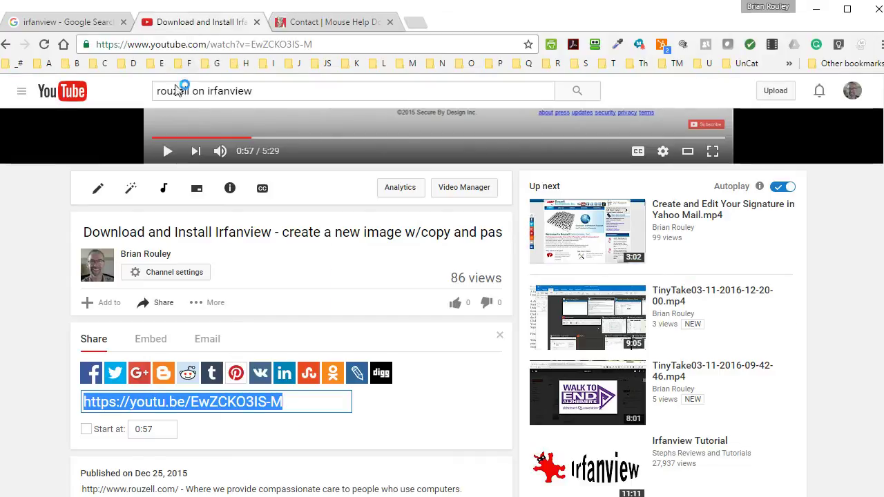
{"action": "left_click_drag", "start_coordinate": [254, 91], "coordinate": [153, 94]}
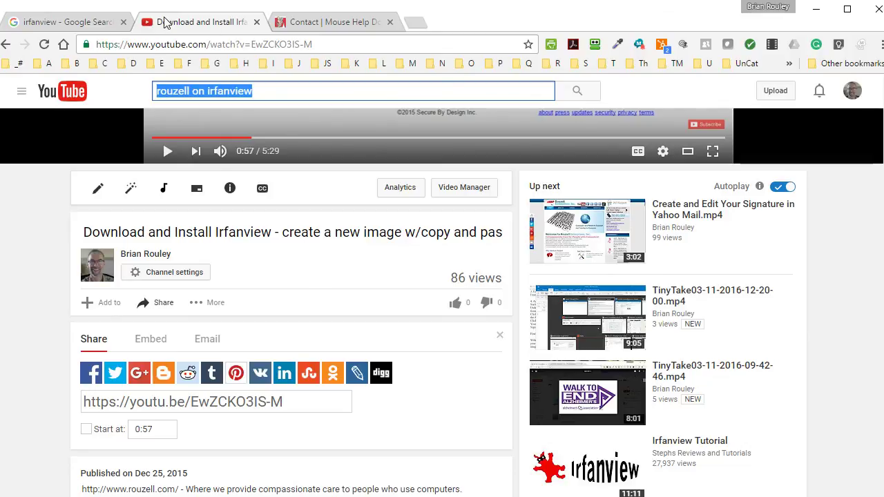
{"action": "left_click", "coordinate": [110, 22]}
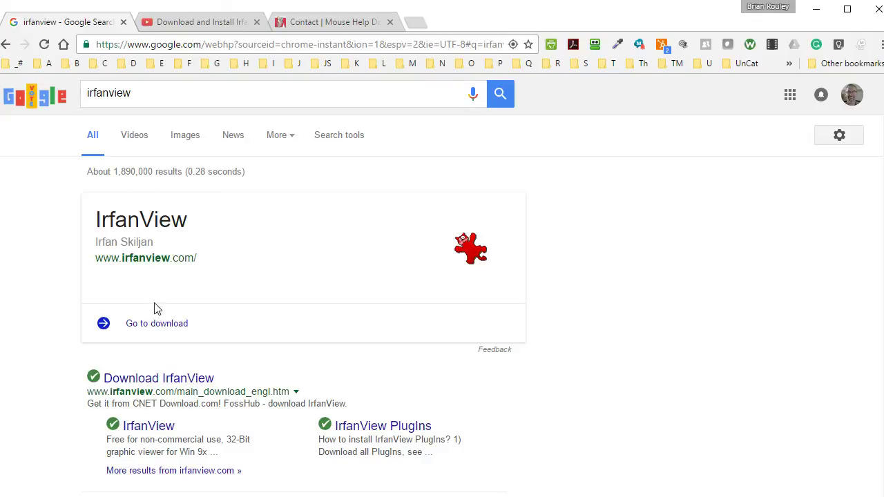
{"action": "left_click", "coordinate": [321, 21]}
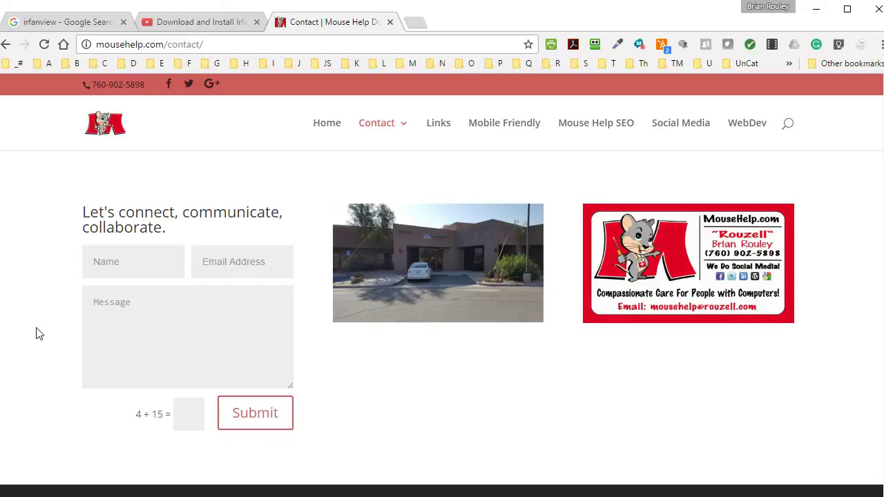